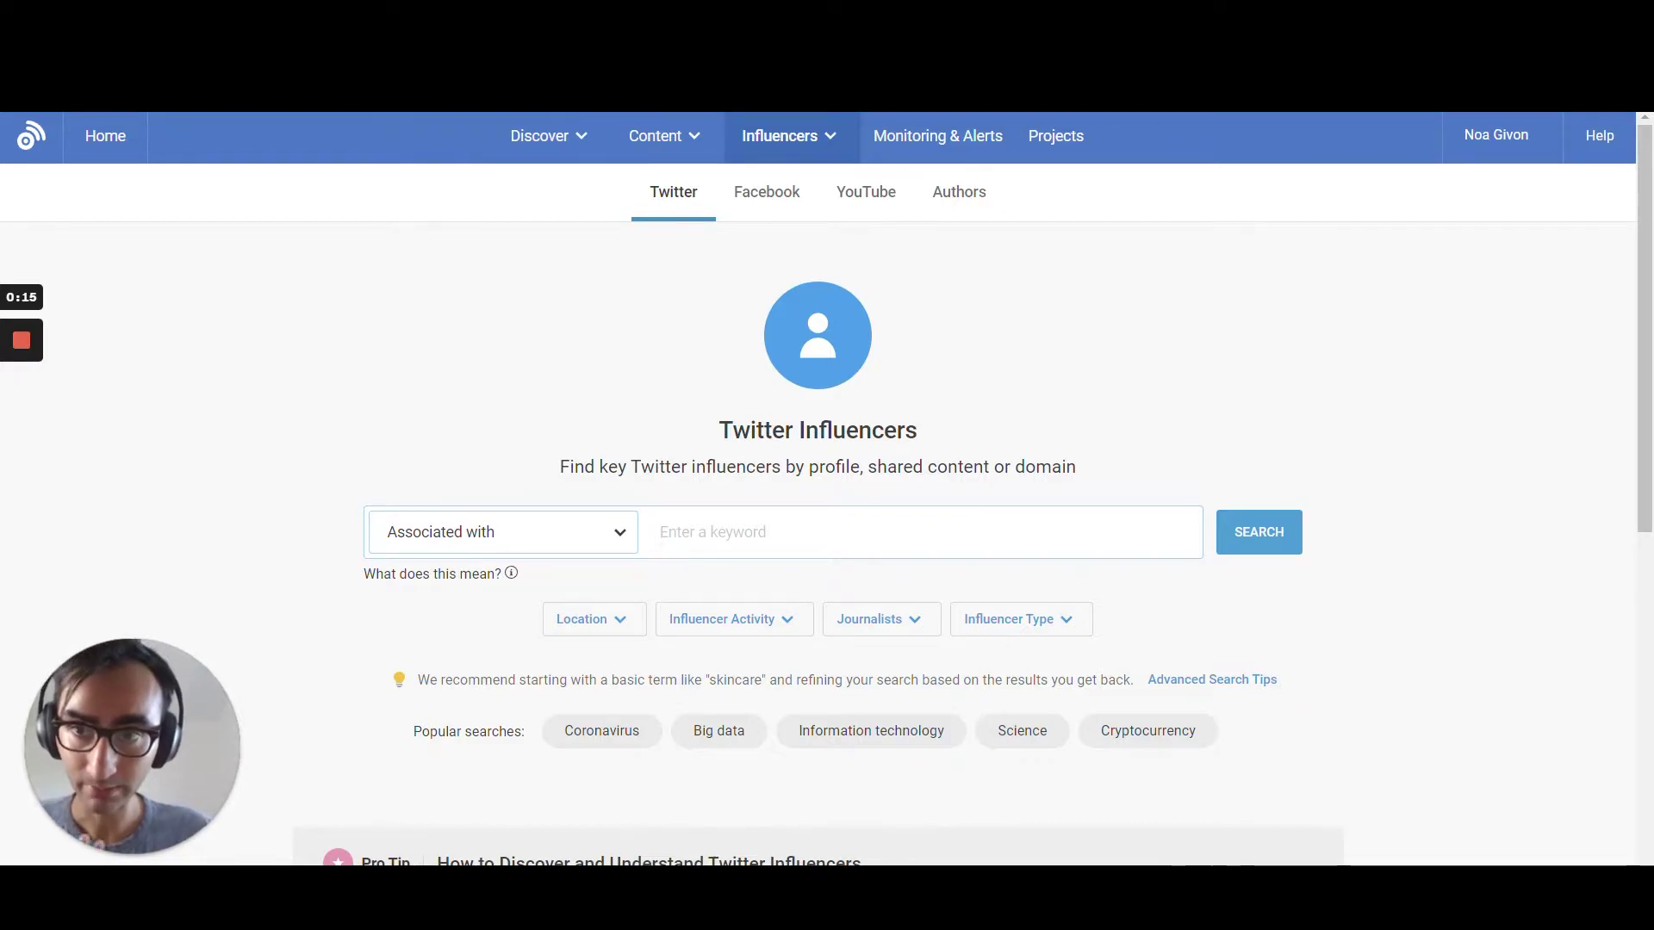
- Apply a 'london' location filter to the Twitter influencer search
click(607, 620)
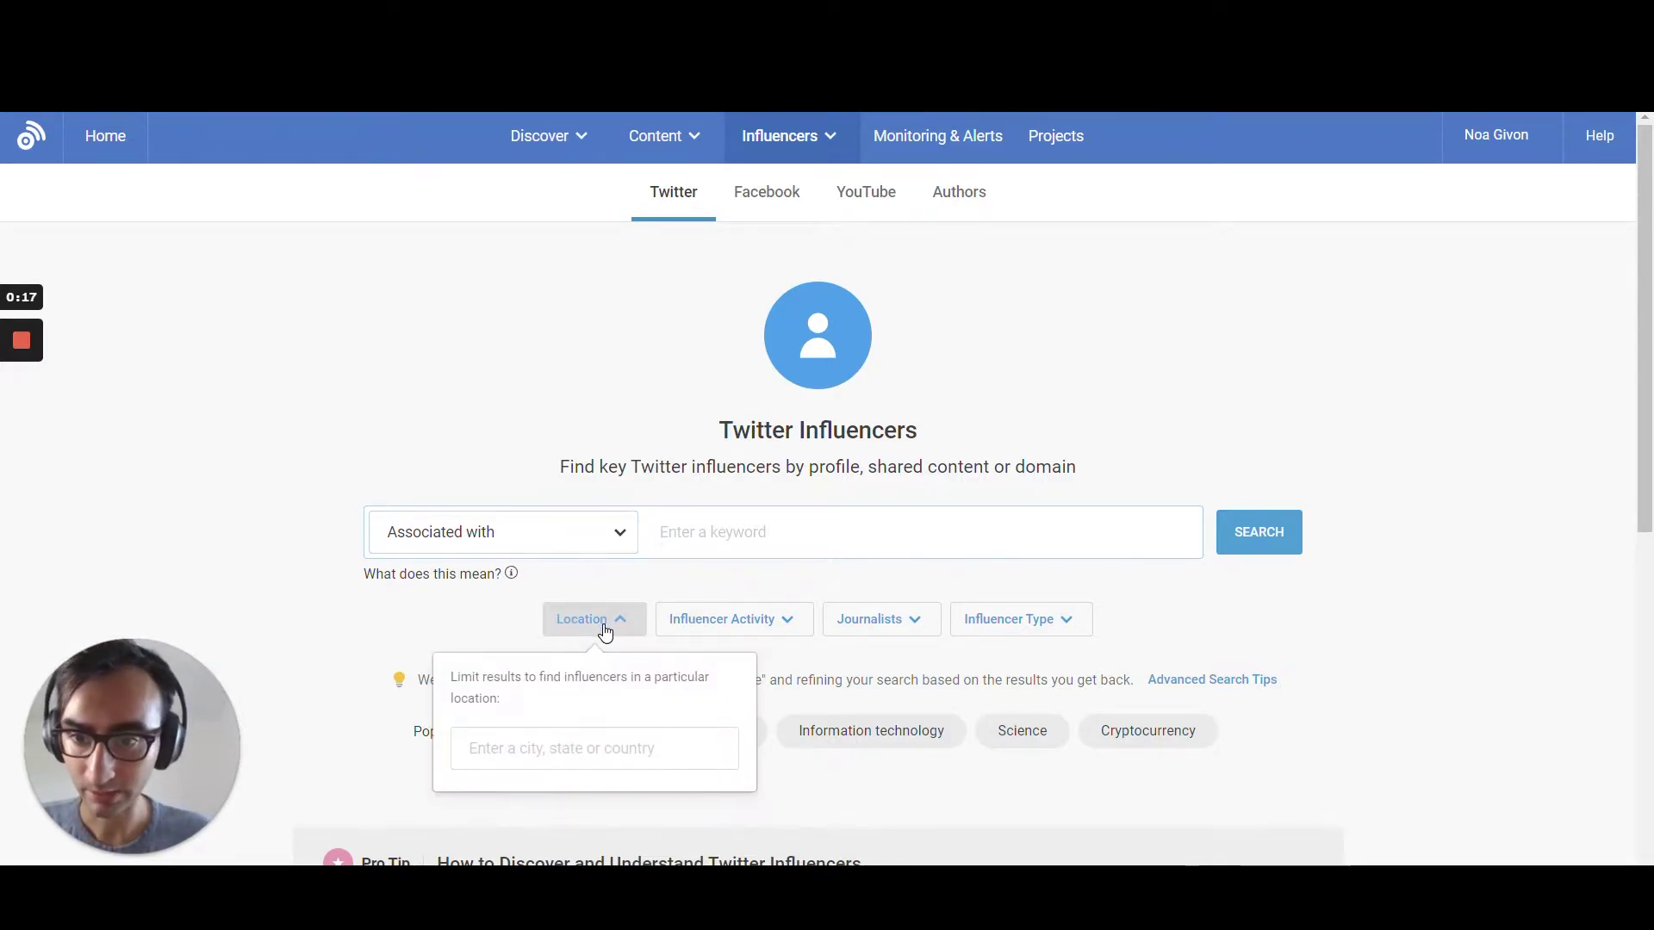
click(603, 748)
text(london)
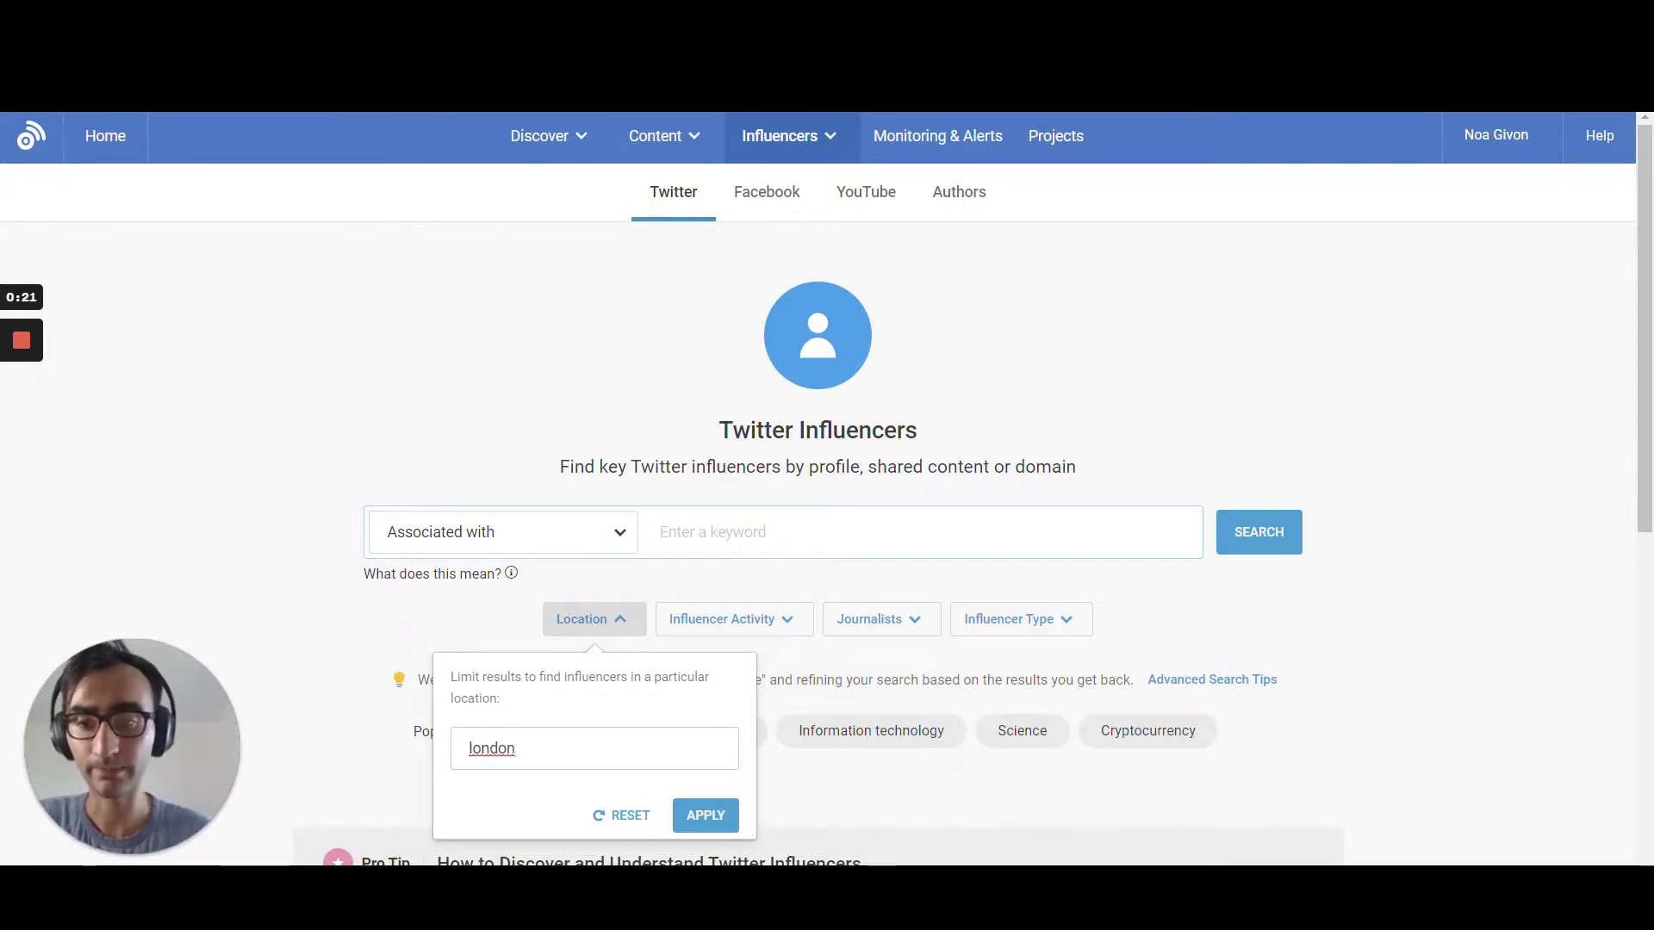
click(705, 815)
click(668, 532)
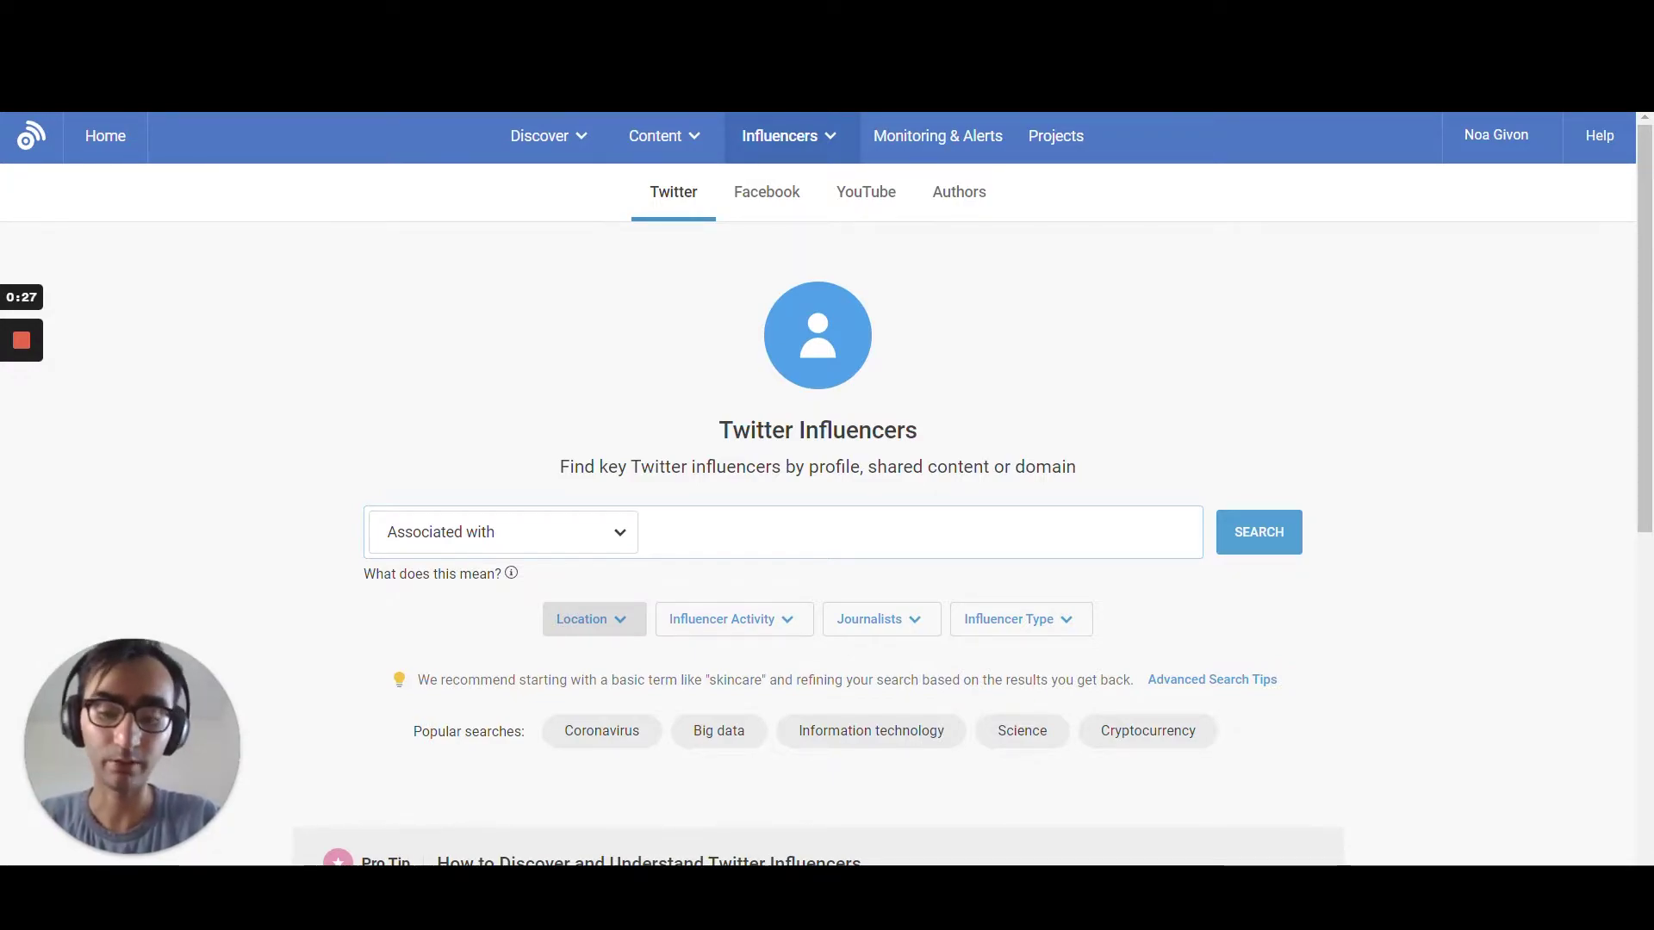
- Search Twitter influencers for the query '(beauty fashion) AND (nft)'
text(bea)
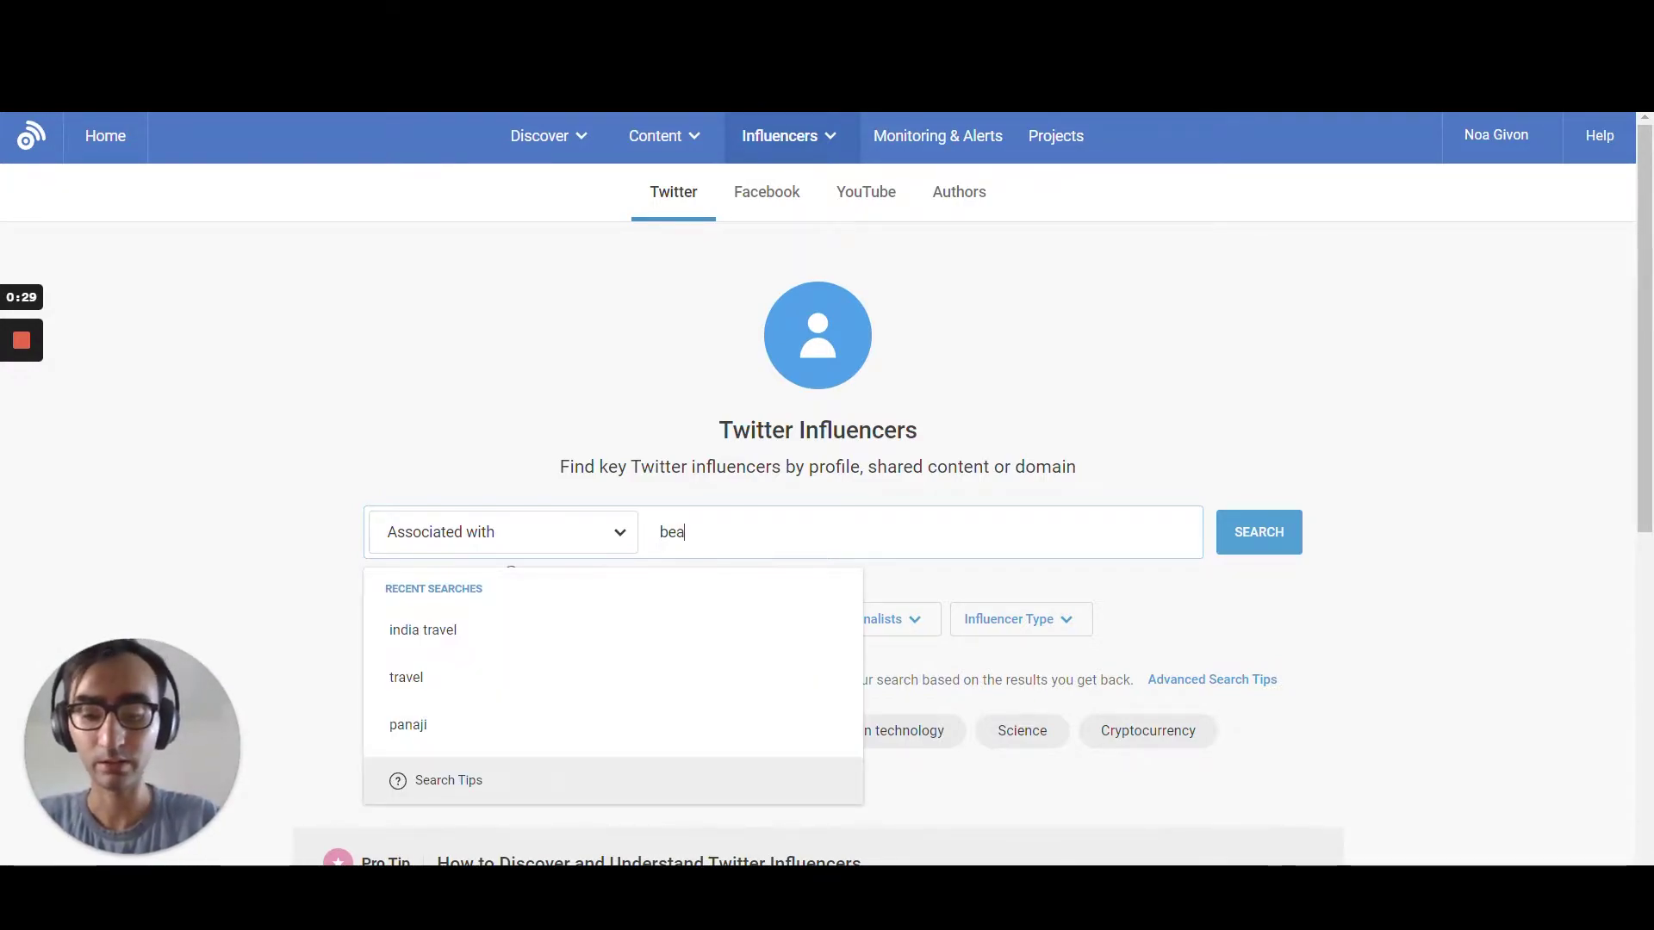
text(u)
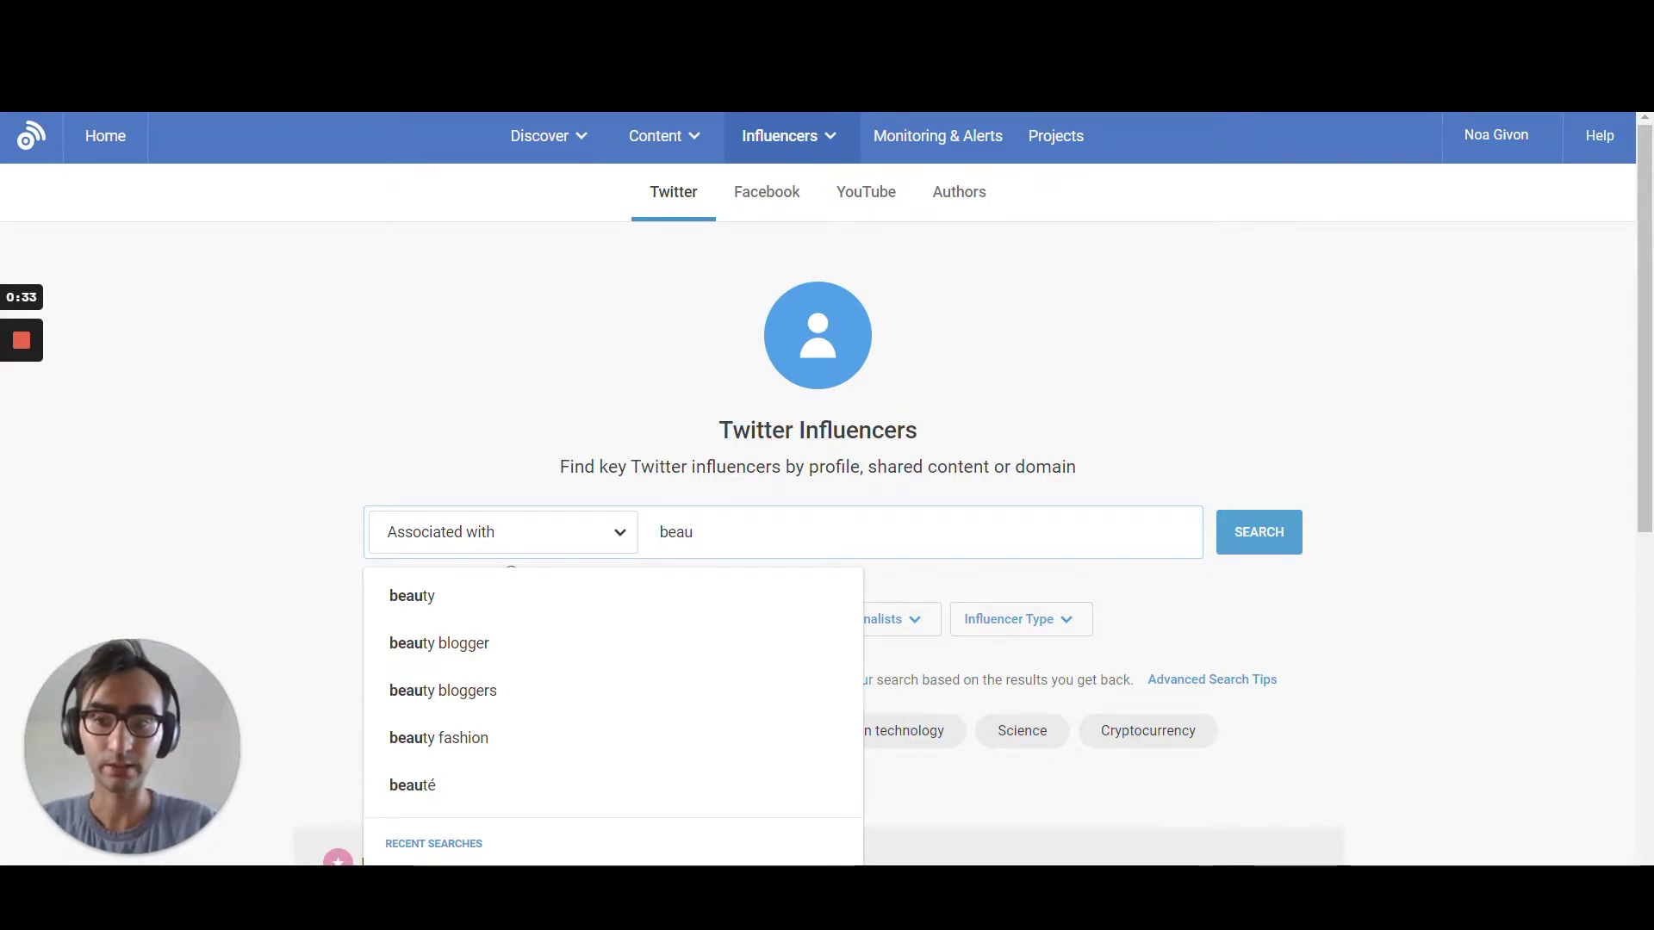
text(ty)
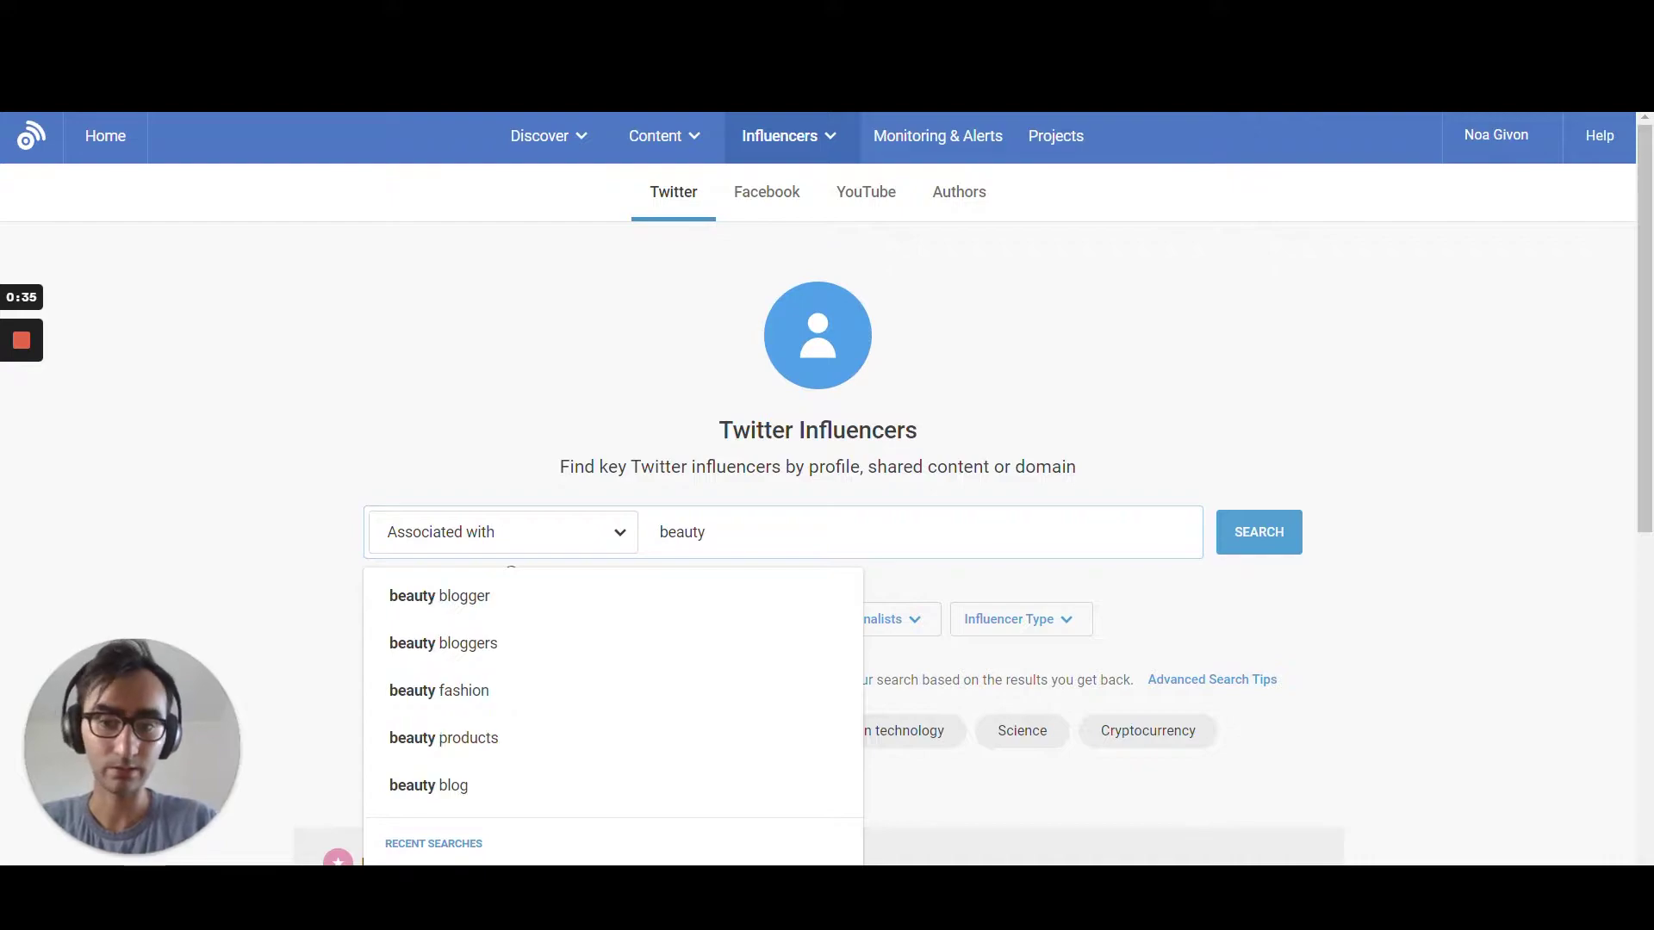
text( fashio)
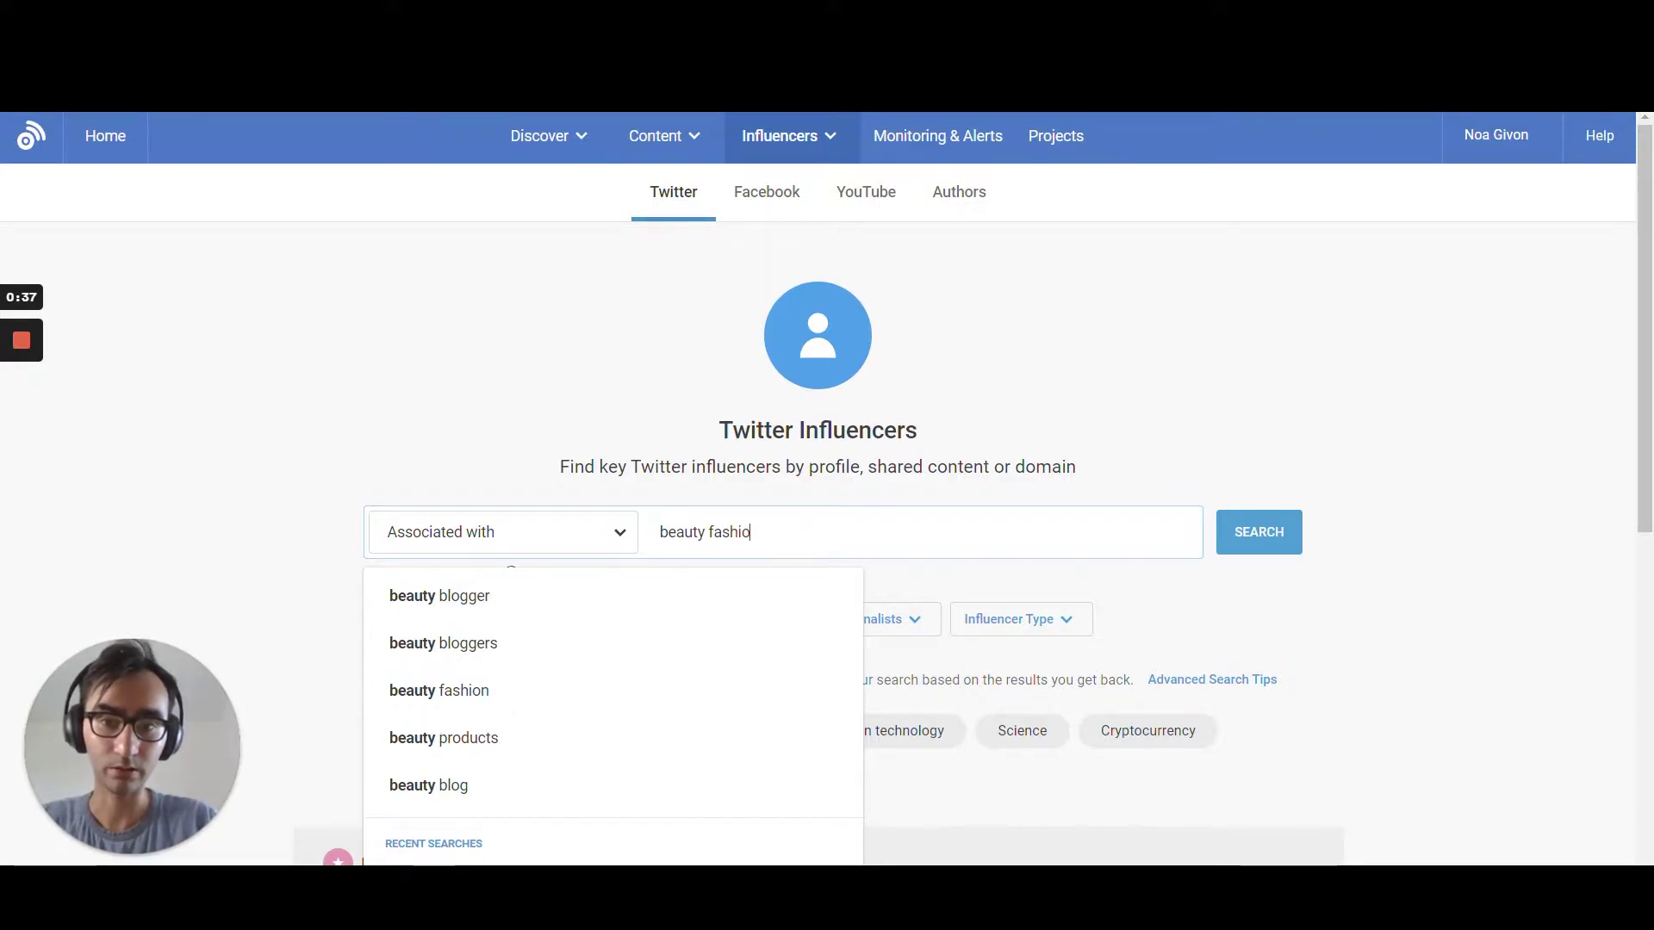
text(n nft)
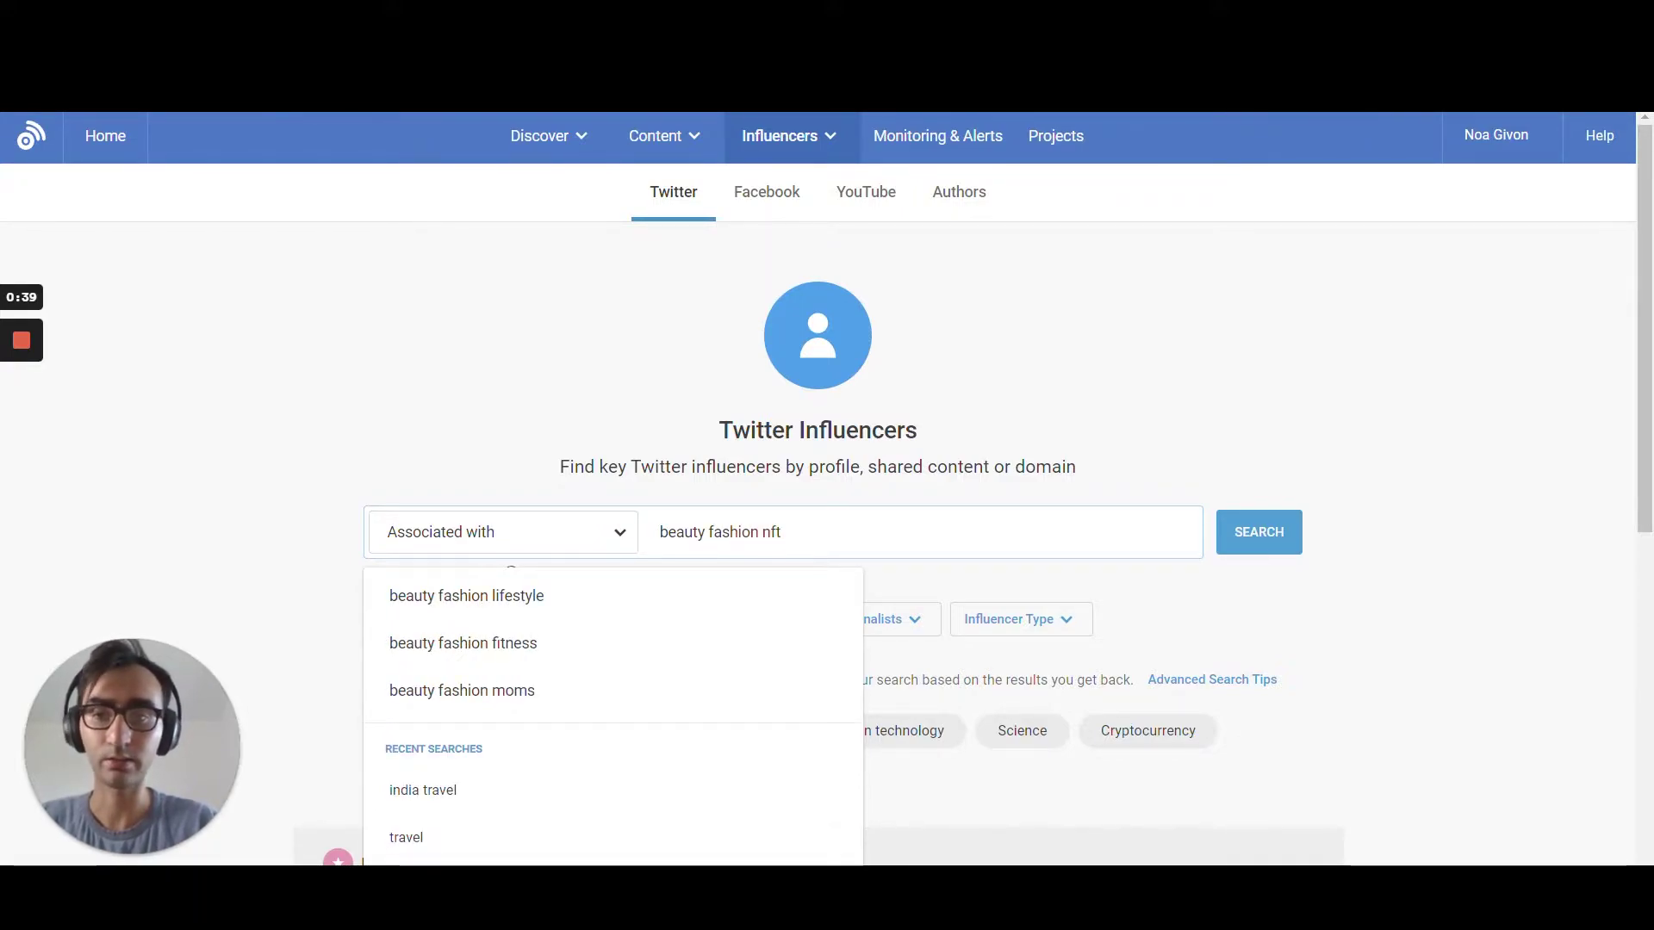
key(Left)
key(Left)
key(Left)
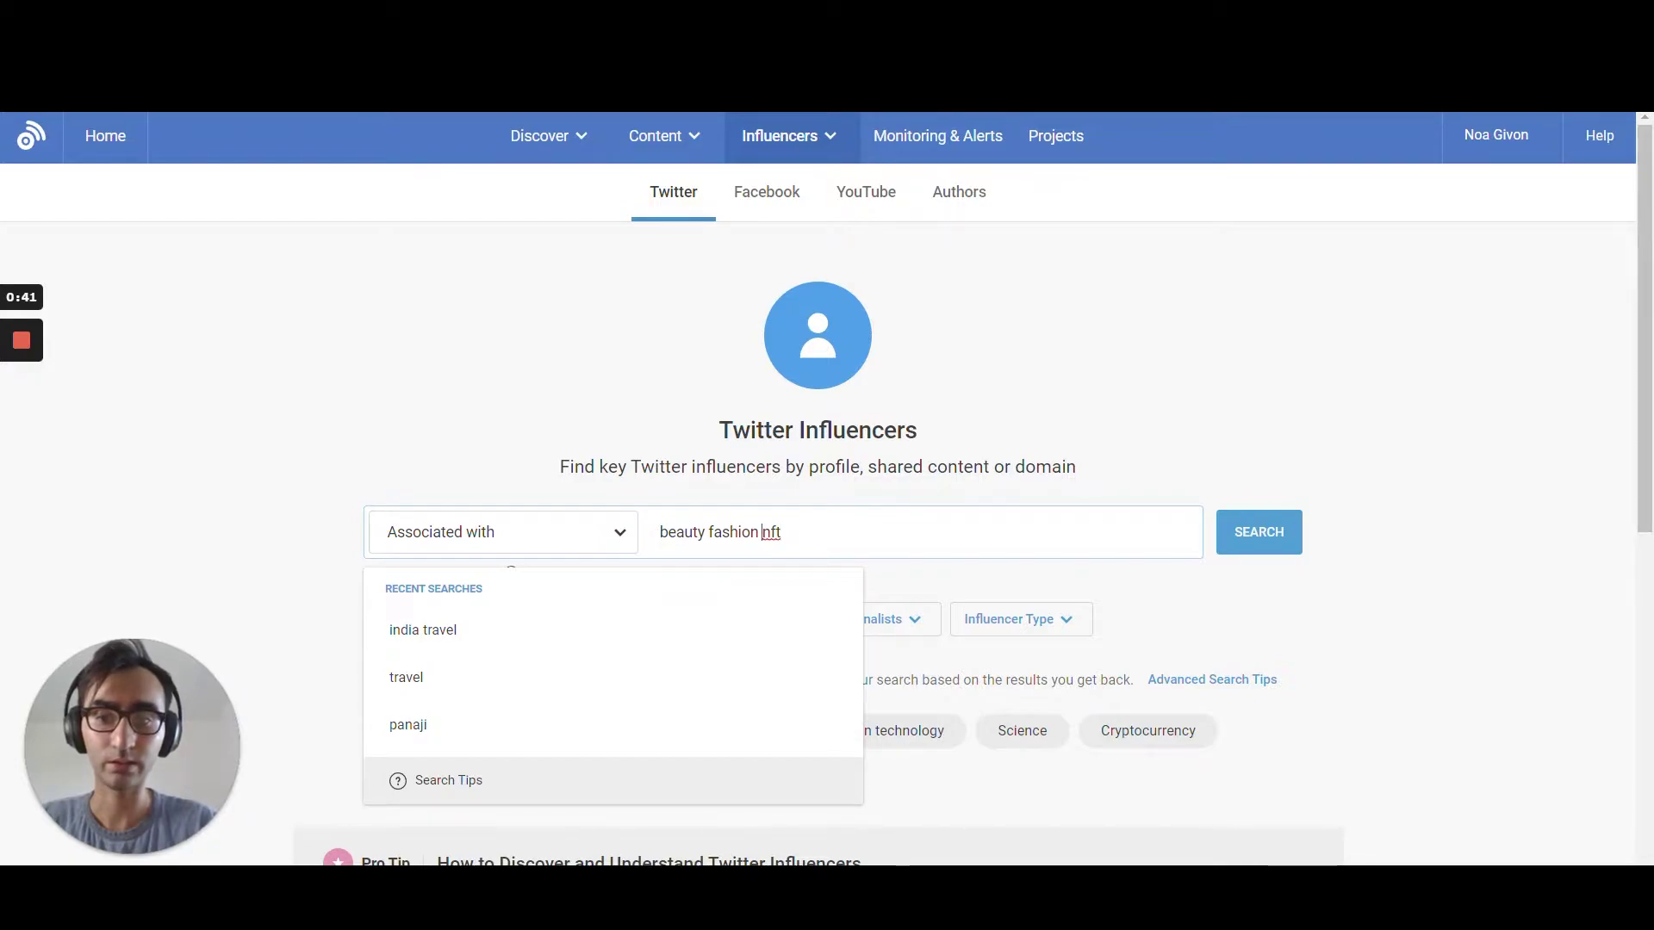
key(Caps_Lock)
text(AN )
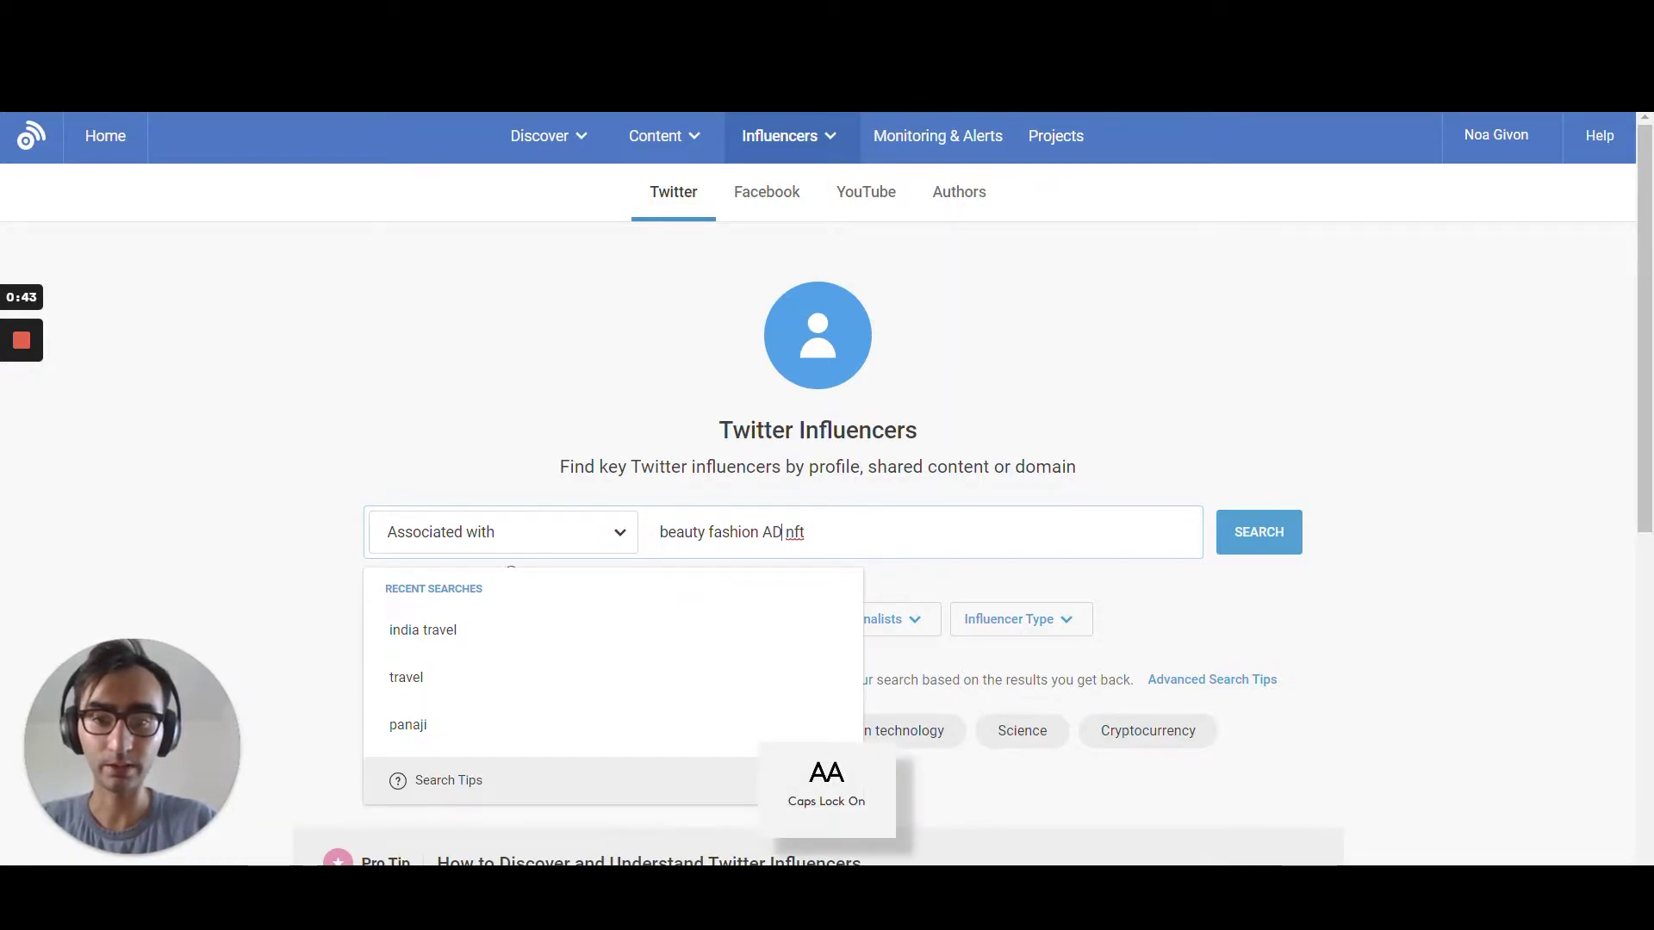
text(D ()
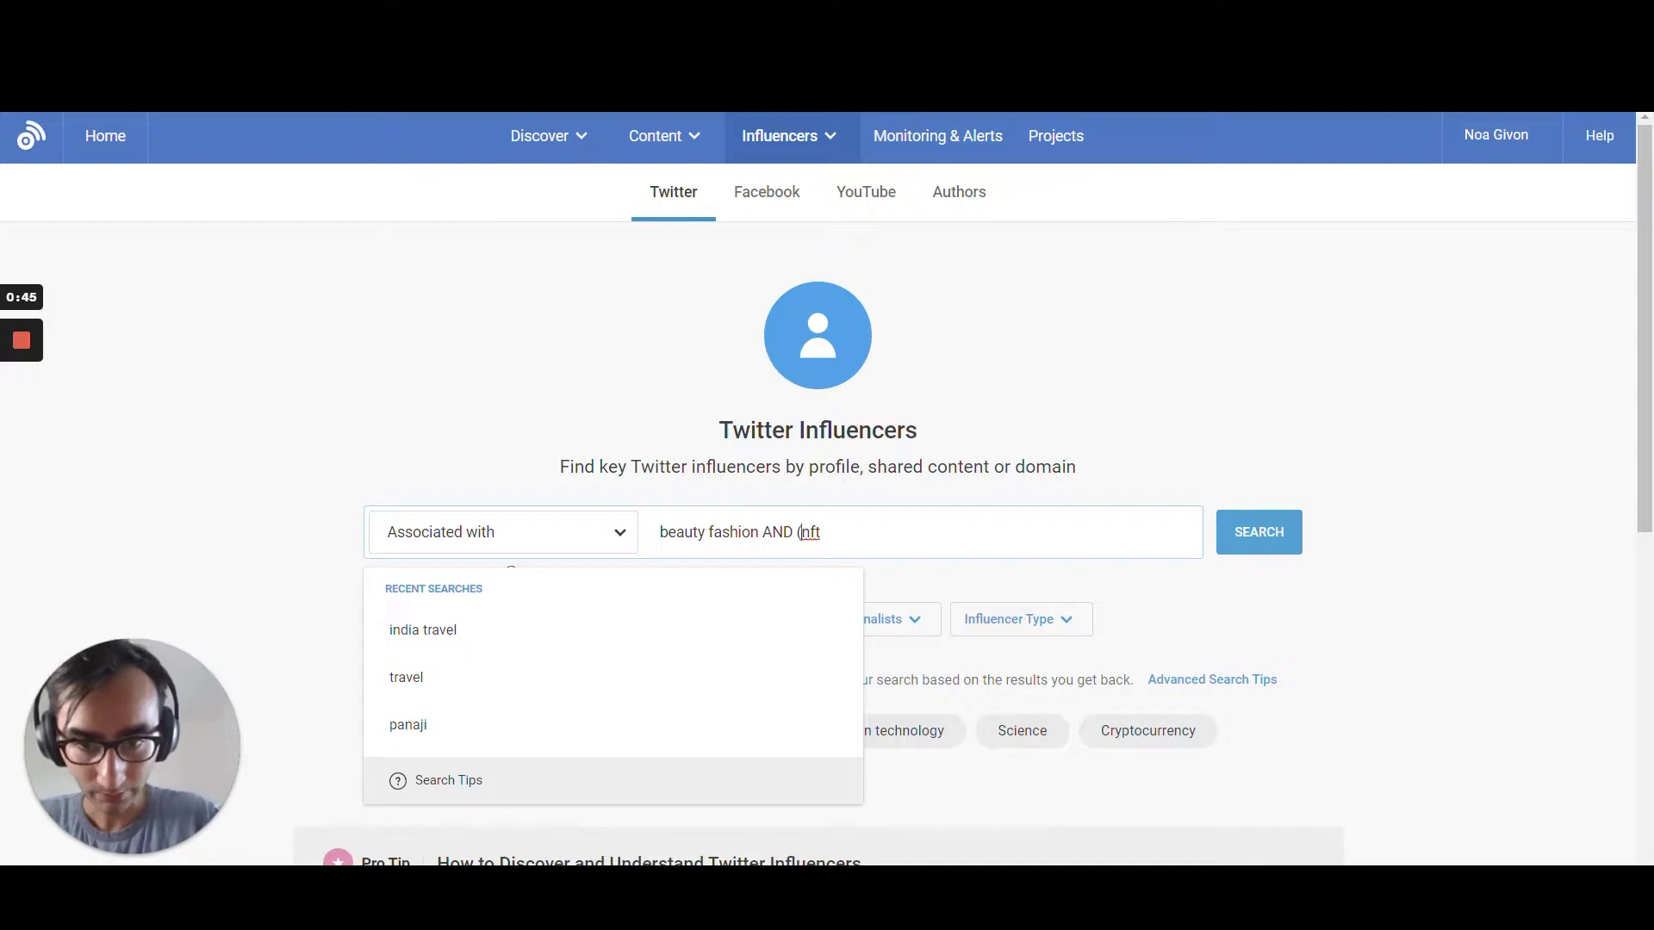
key(End)
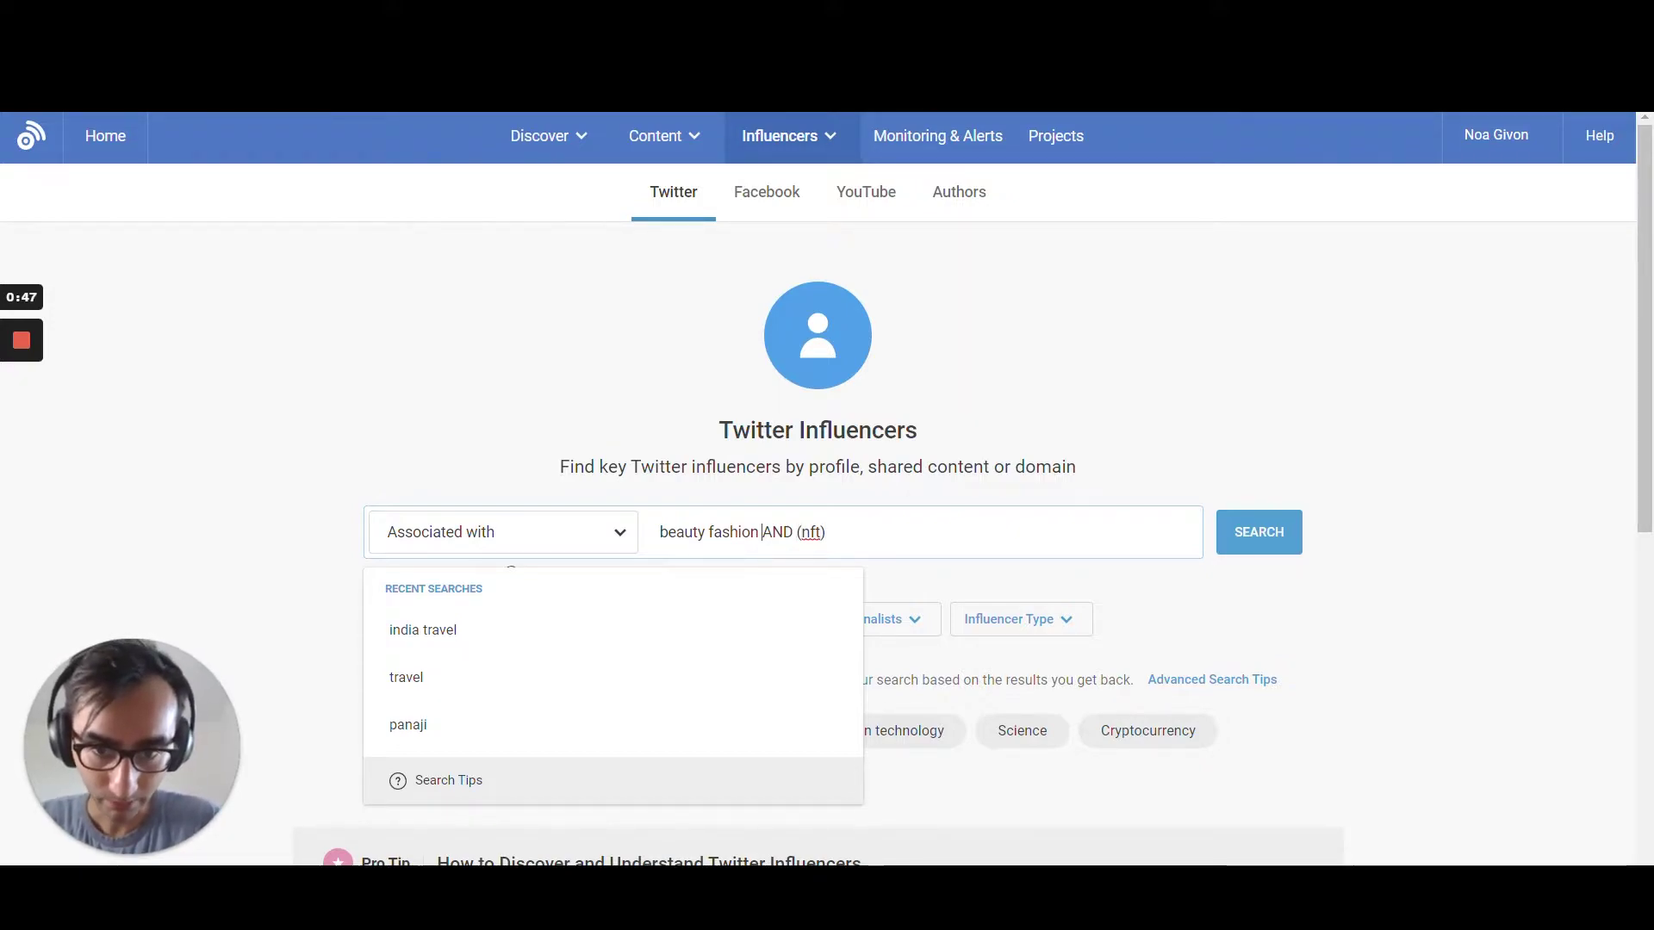
text())
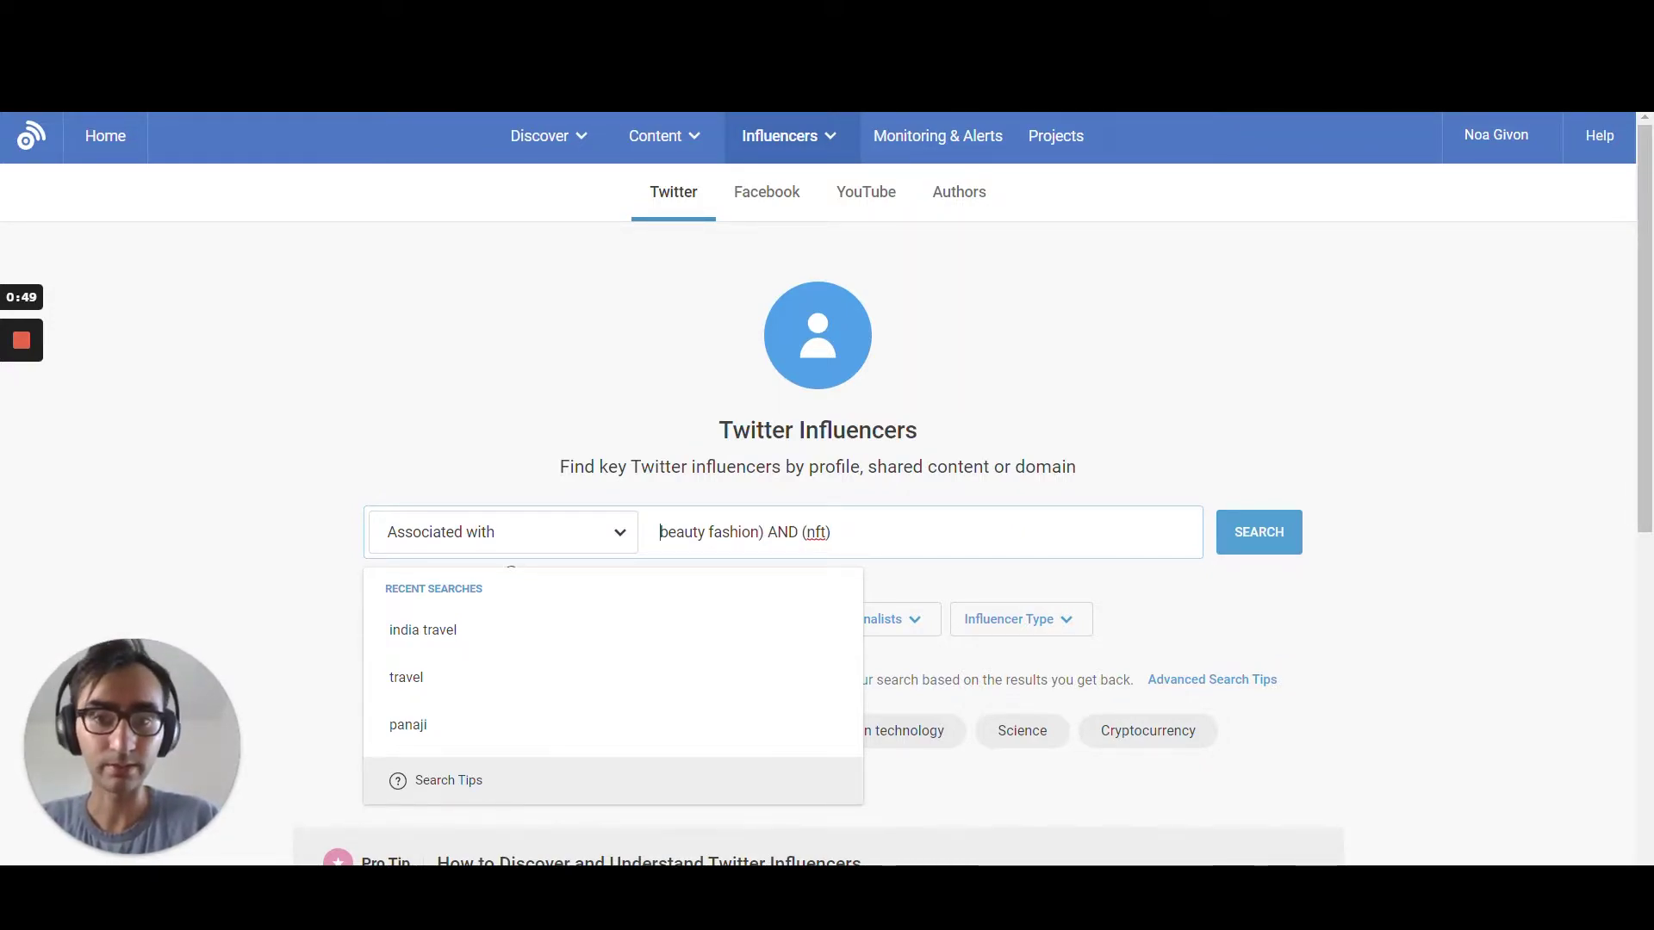
text(()
key(Return)
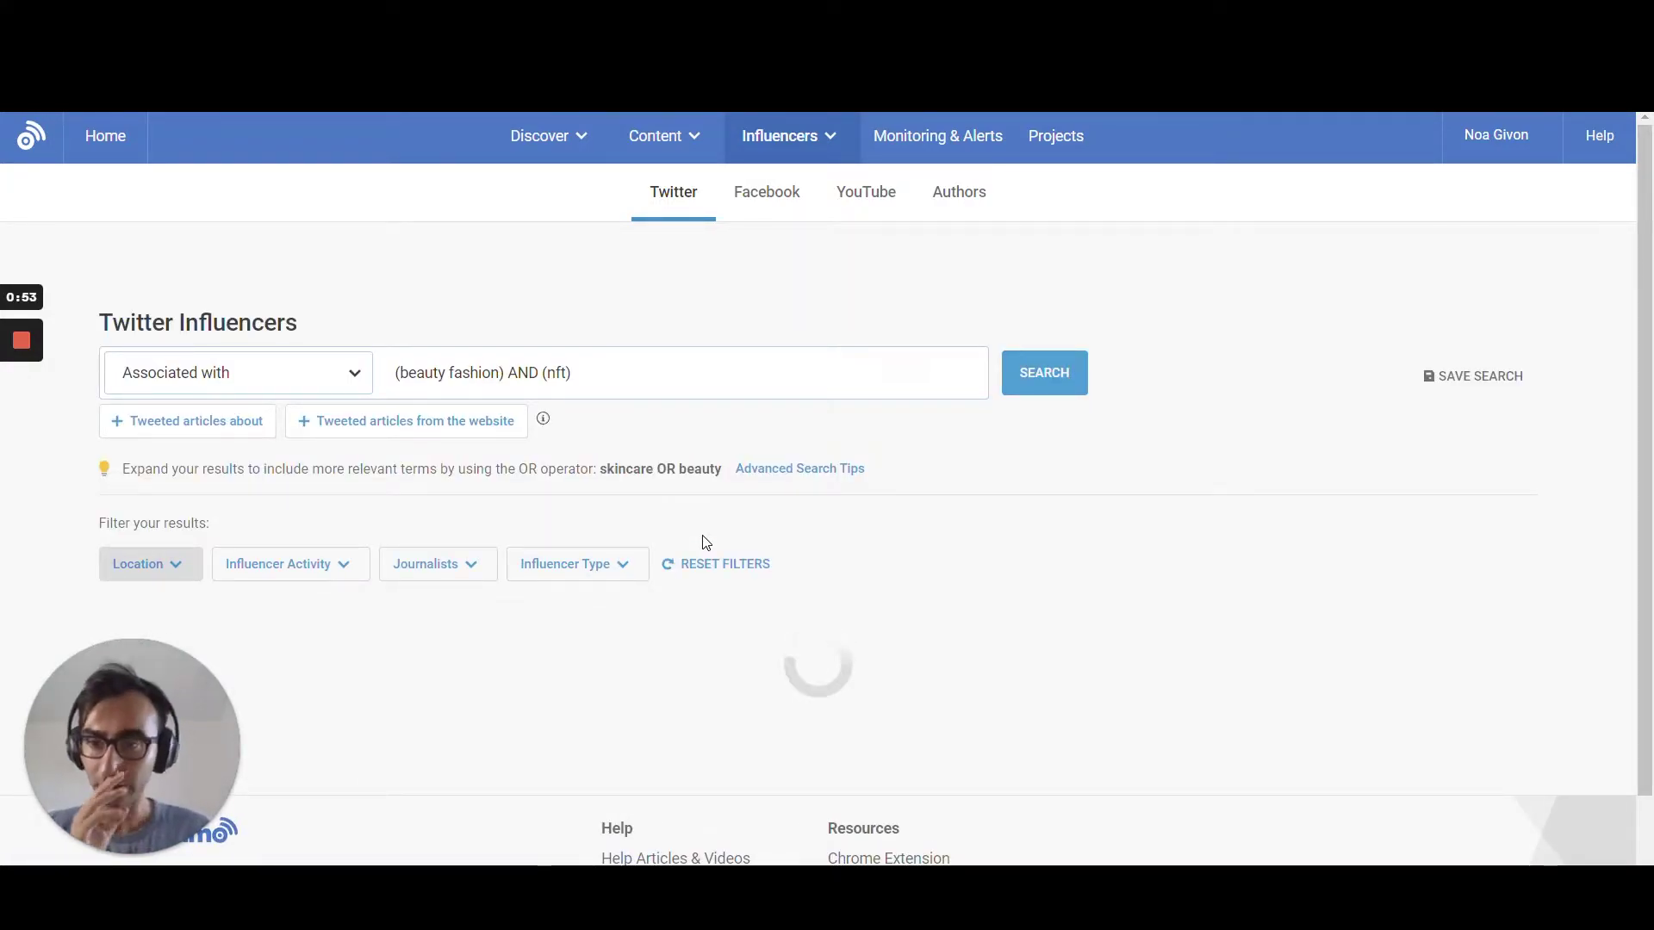
- Scroll through the 40 influencer results and check the CSV/Excel export options without exporting
scroll(708, 465, down, 5)
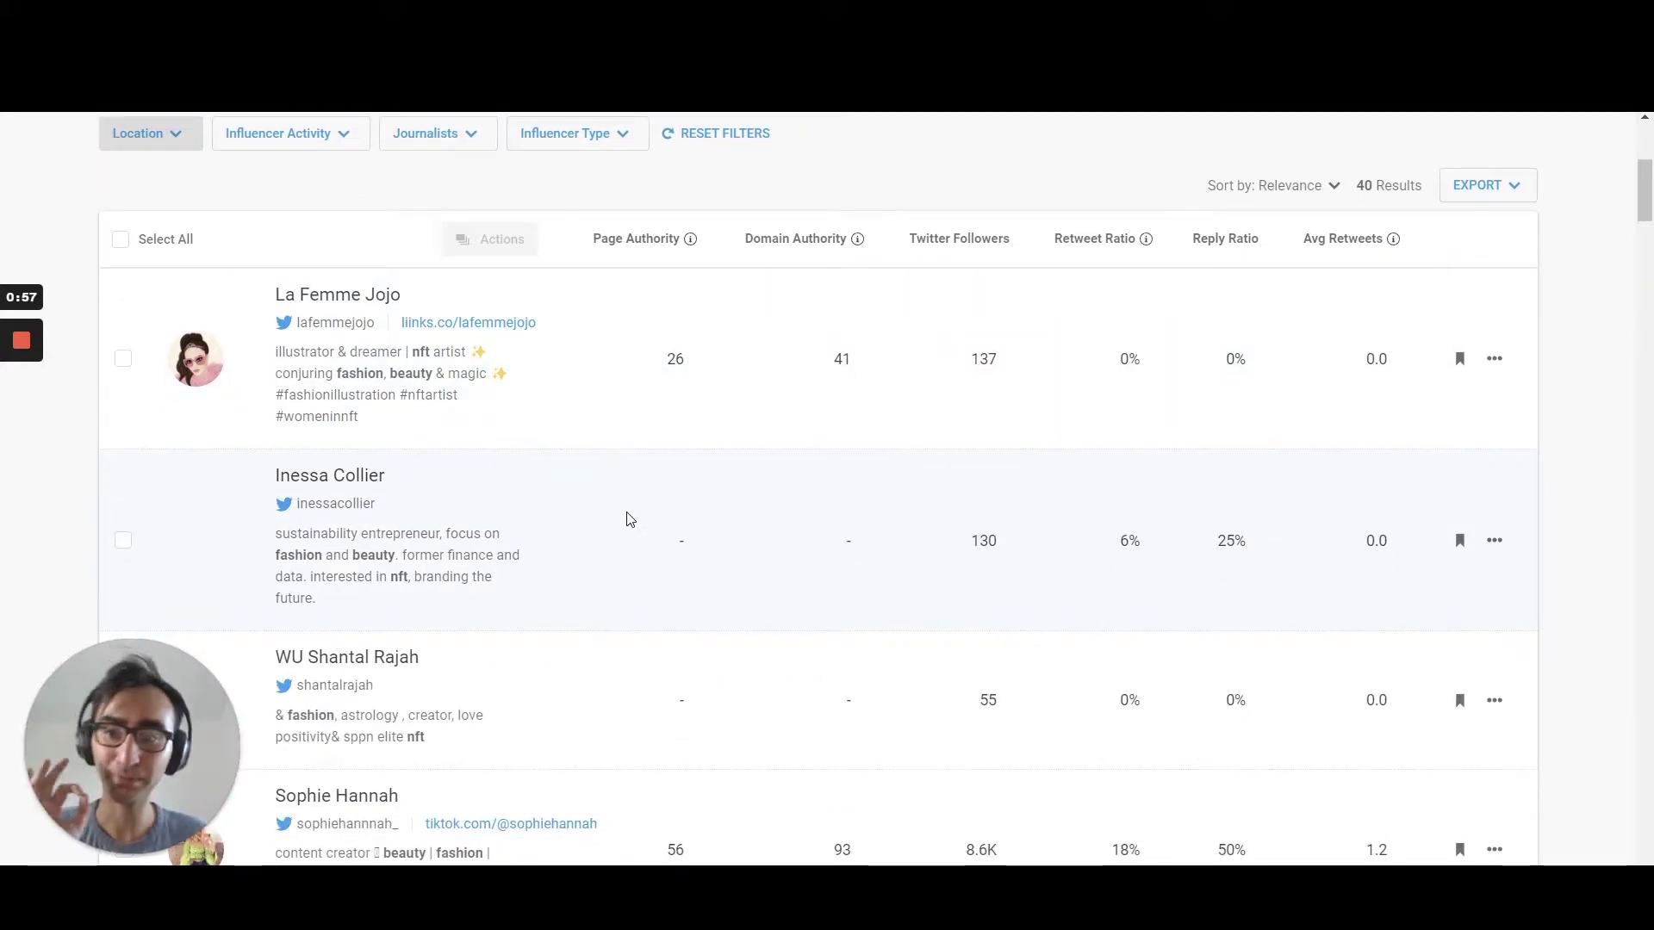
scroll(627, 519, up, 5)
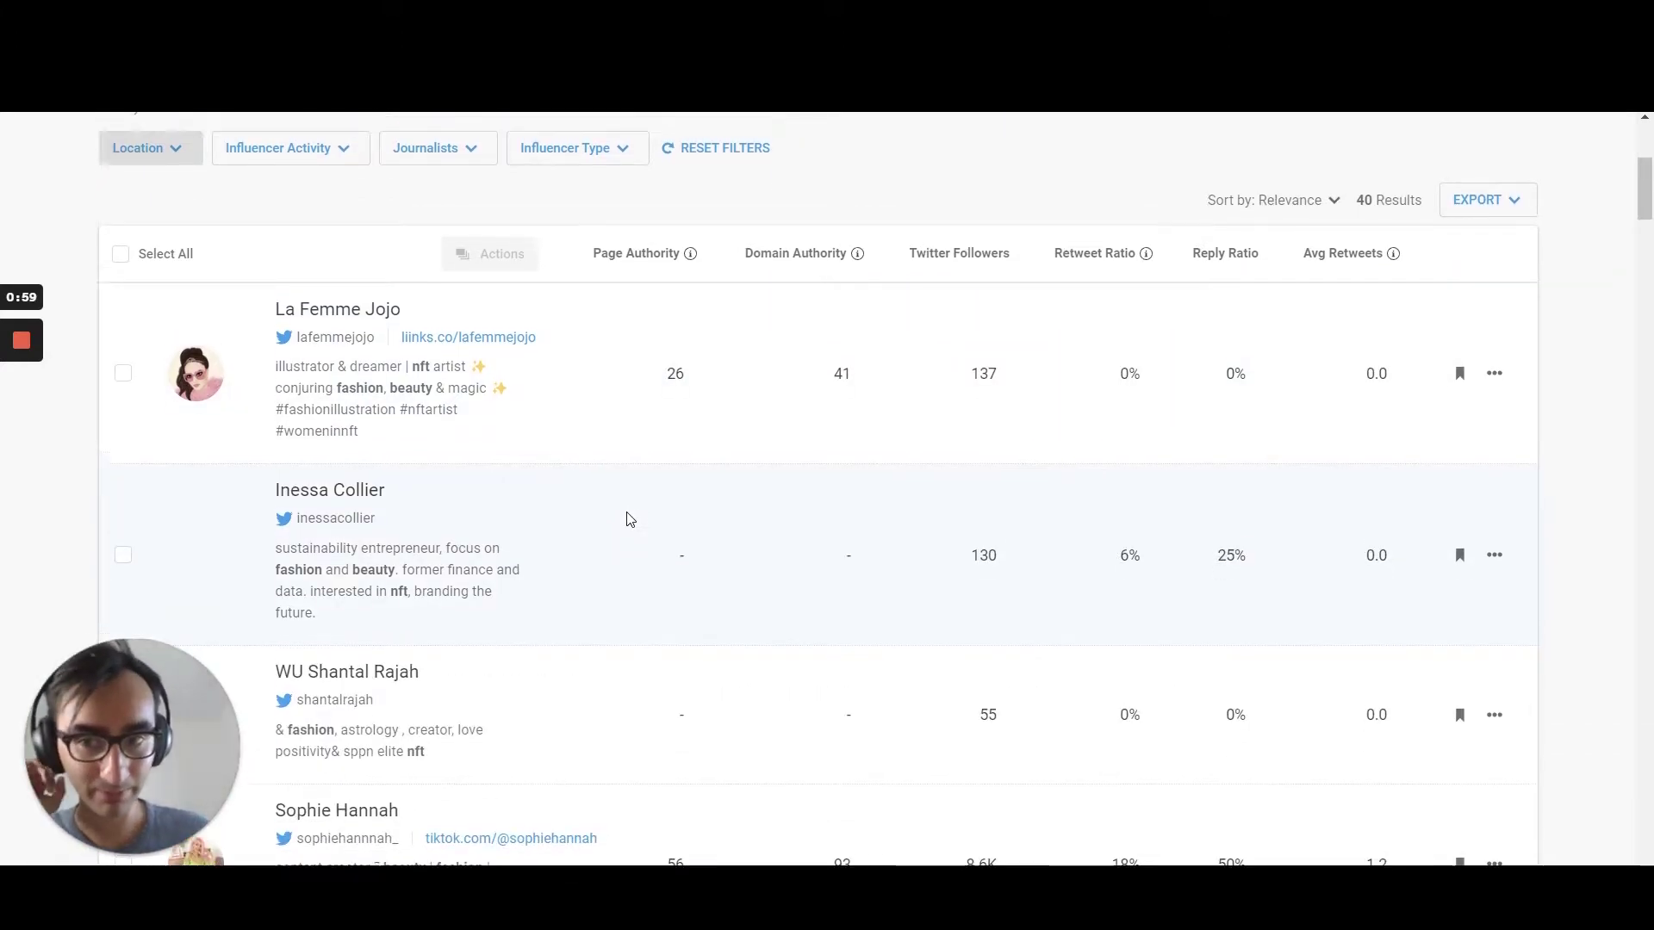
scroll(627, 518, down, 1)
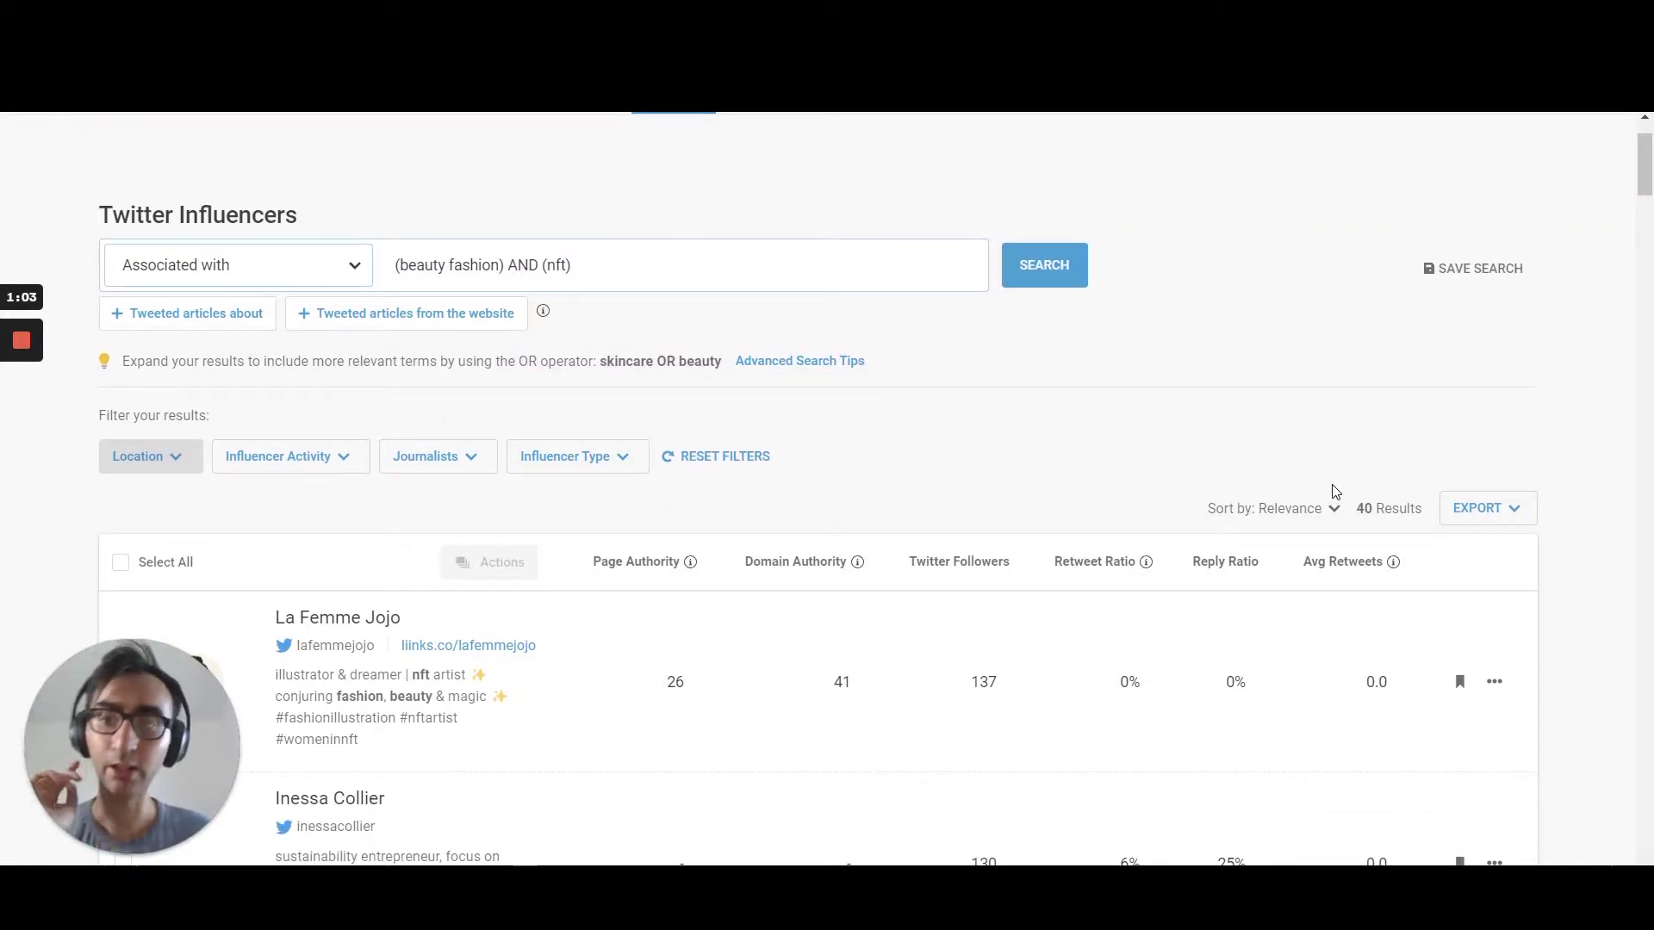
scroll(1334, 492, down, 1)
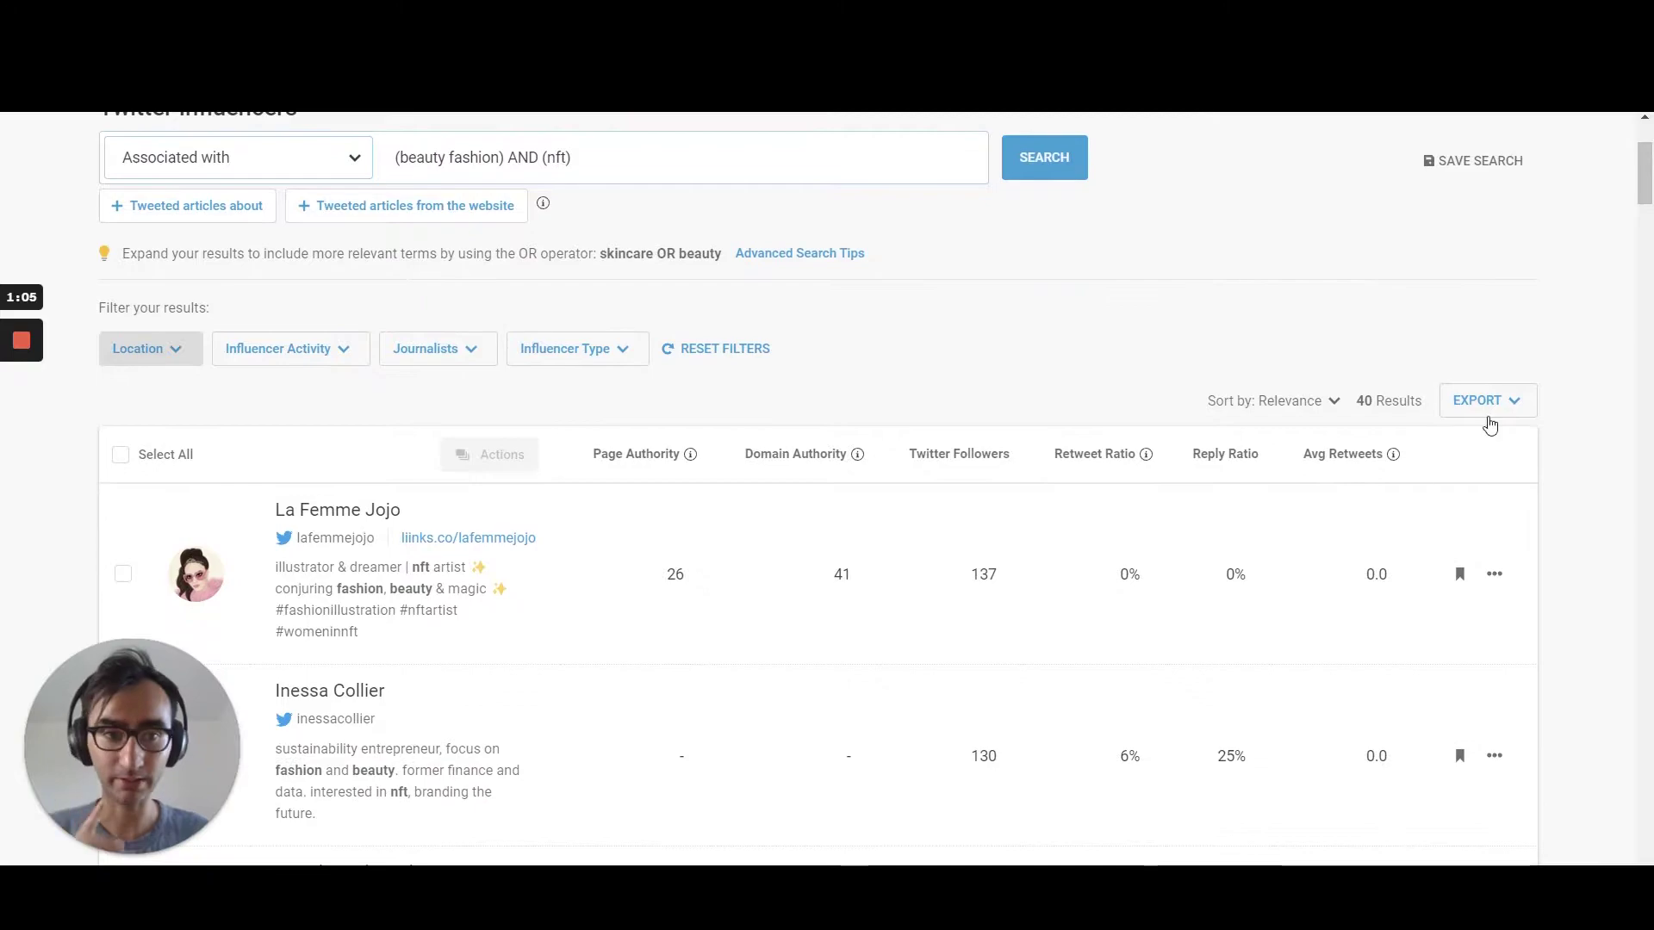
click(1485, 402)
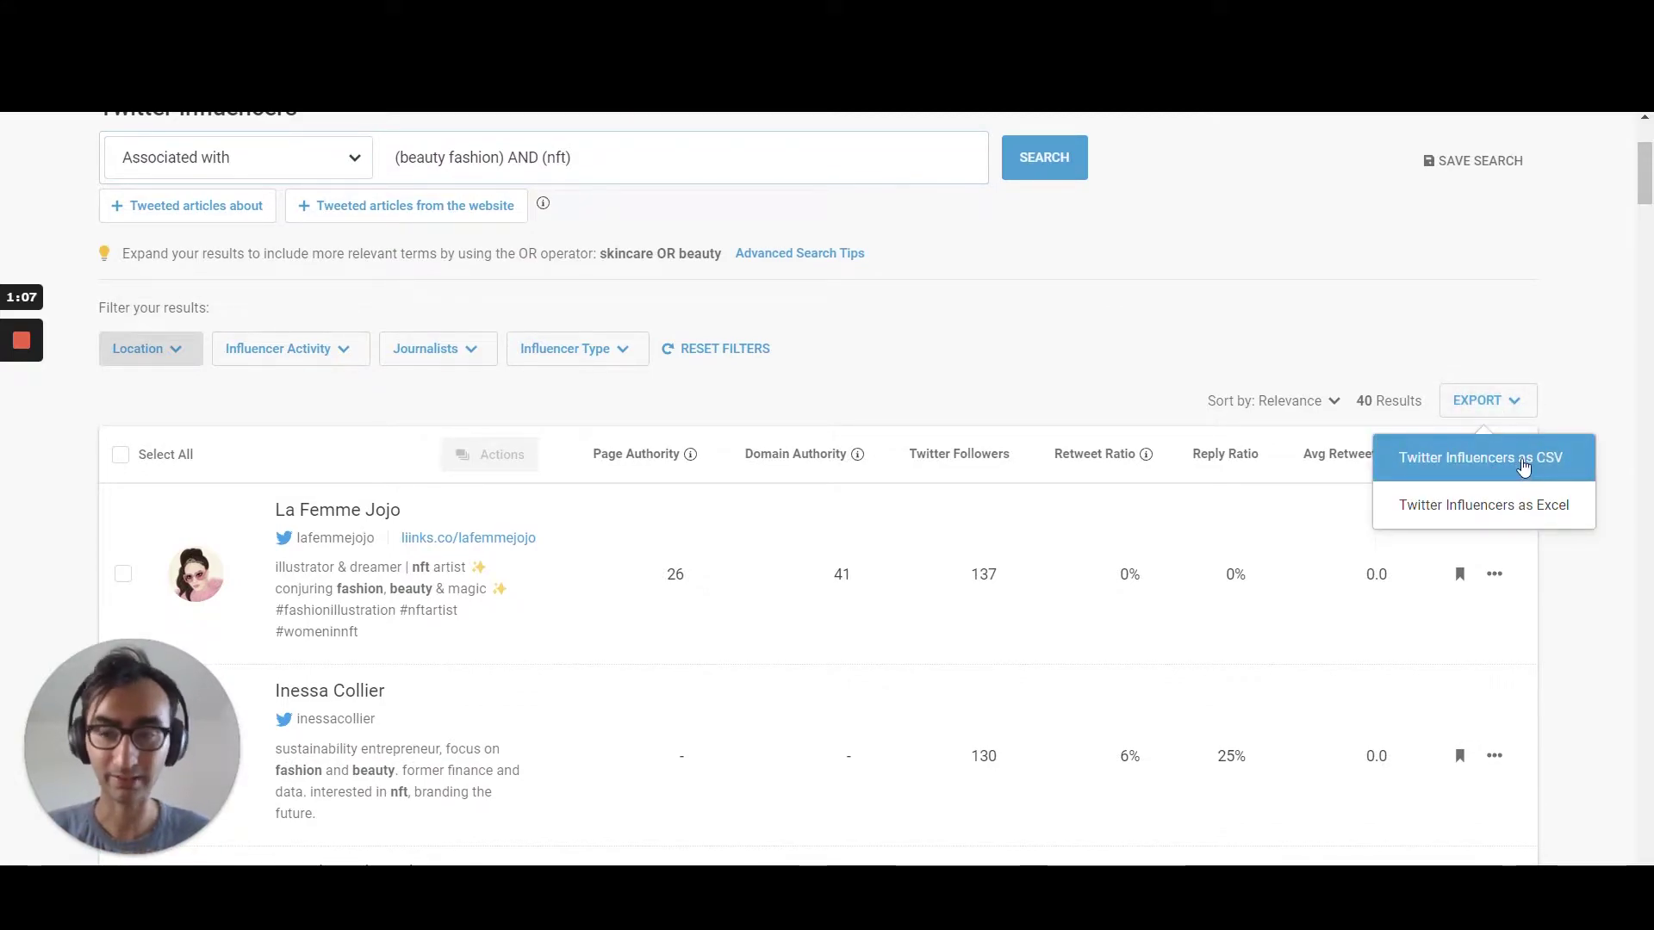
click(1227, 324)
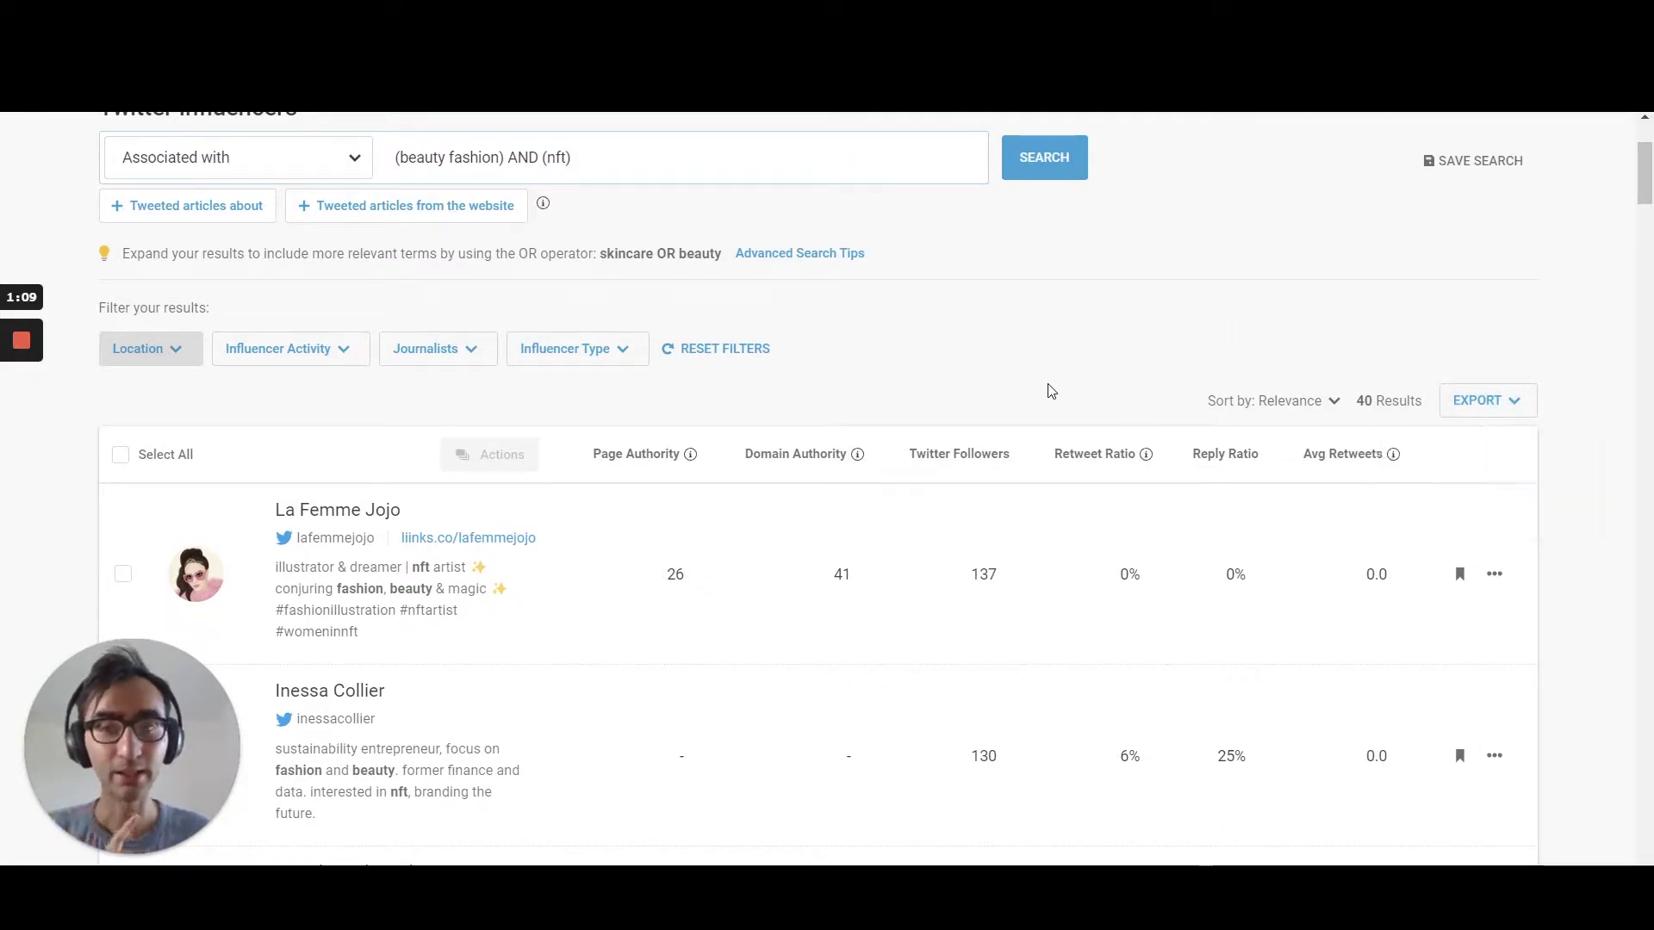
scroll(1045, 388, up, 2)
scroll(1049, 392, down, 2)
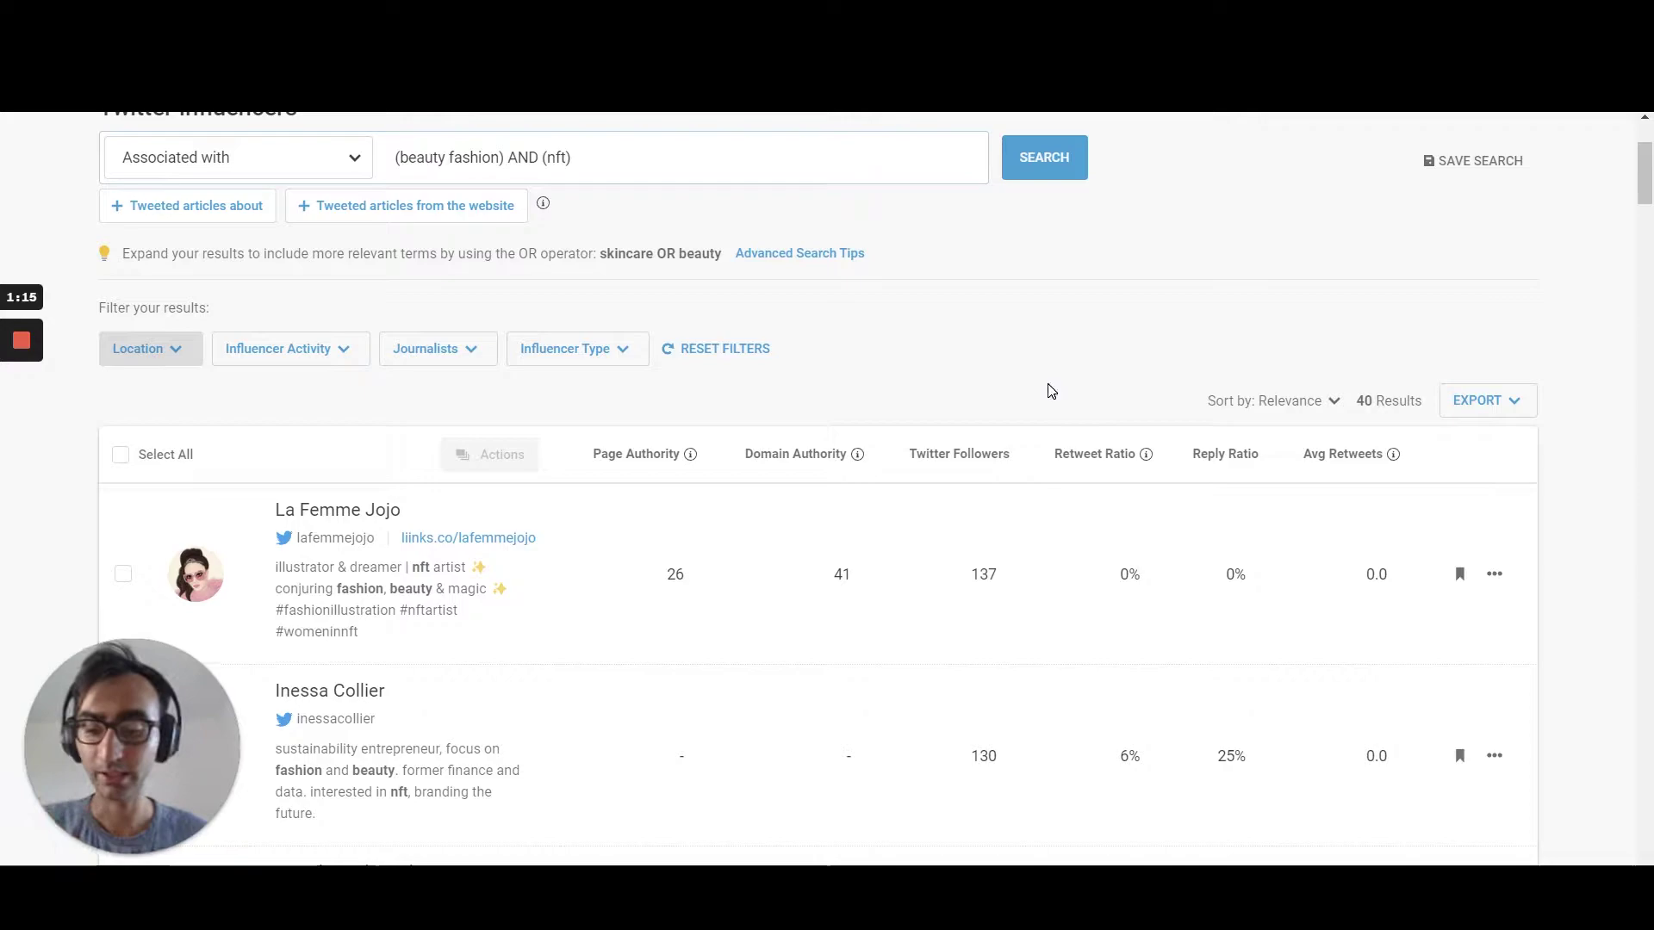
- Run the Bardeen 'Buzzsumo get' playbook on the influencer list, then stop the scrape
key(alt+b)
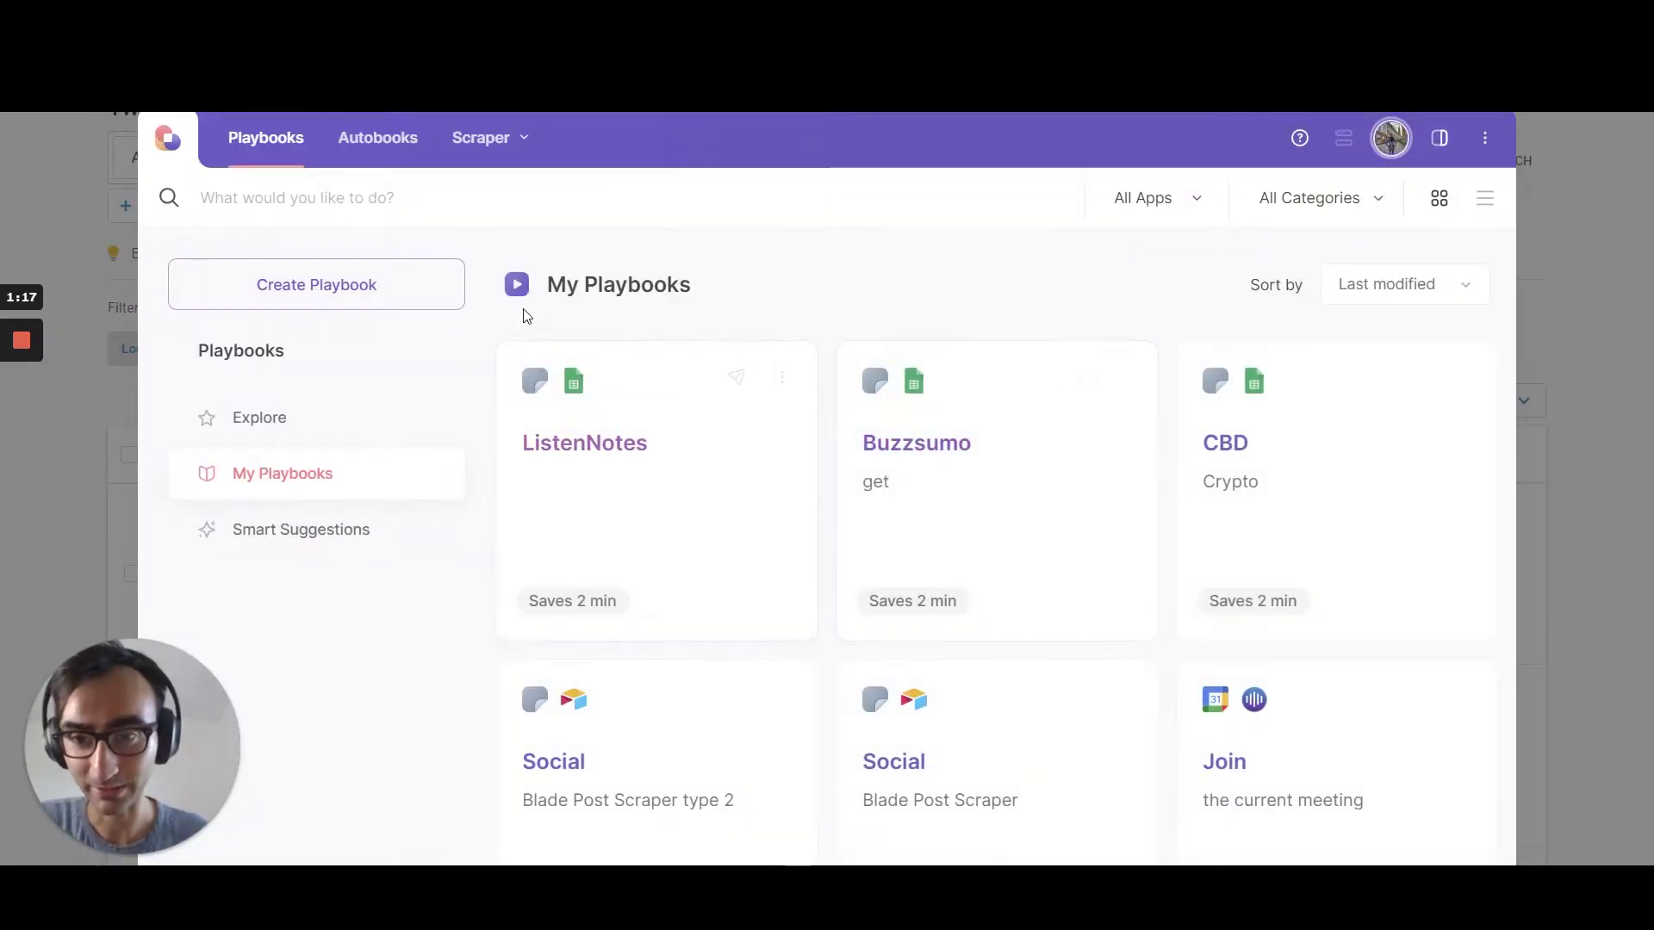
click(1485, 199)
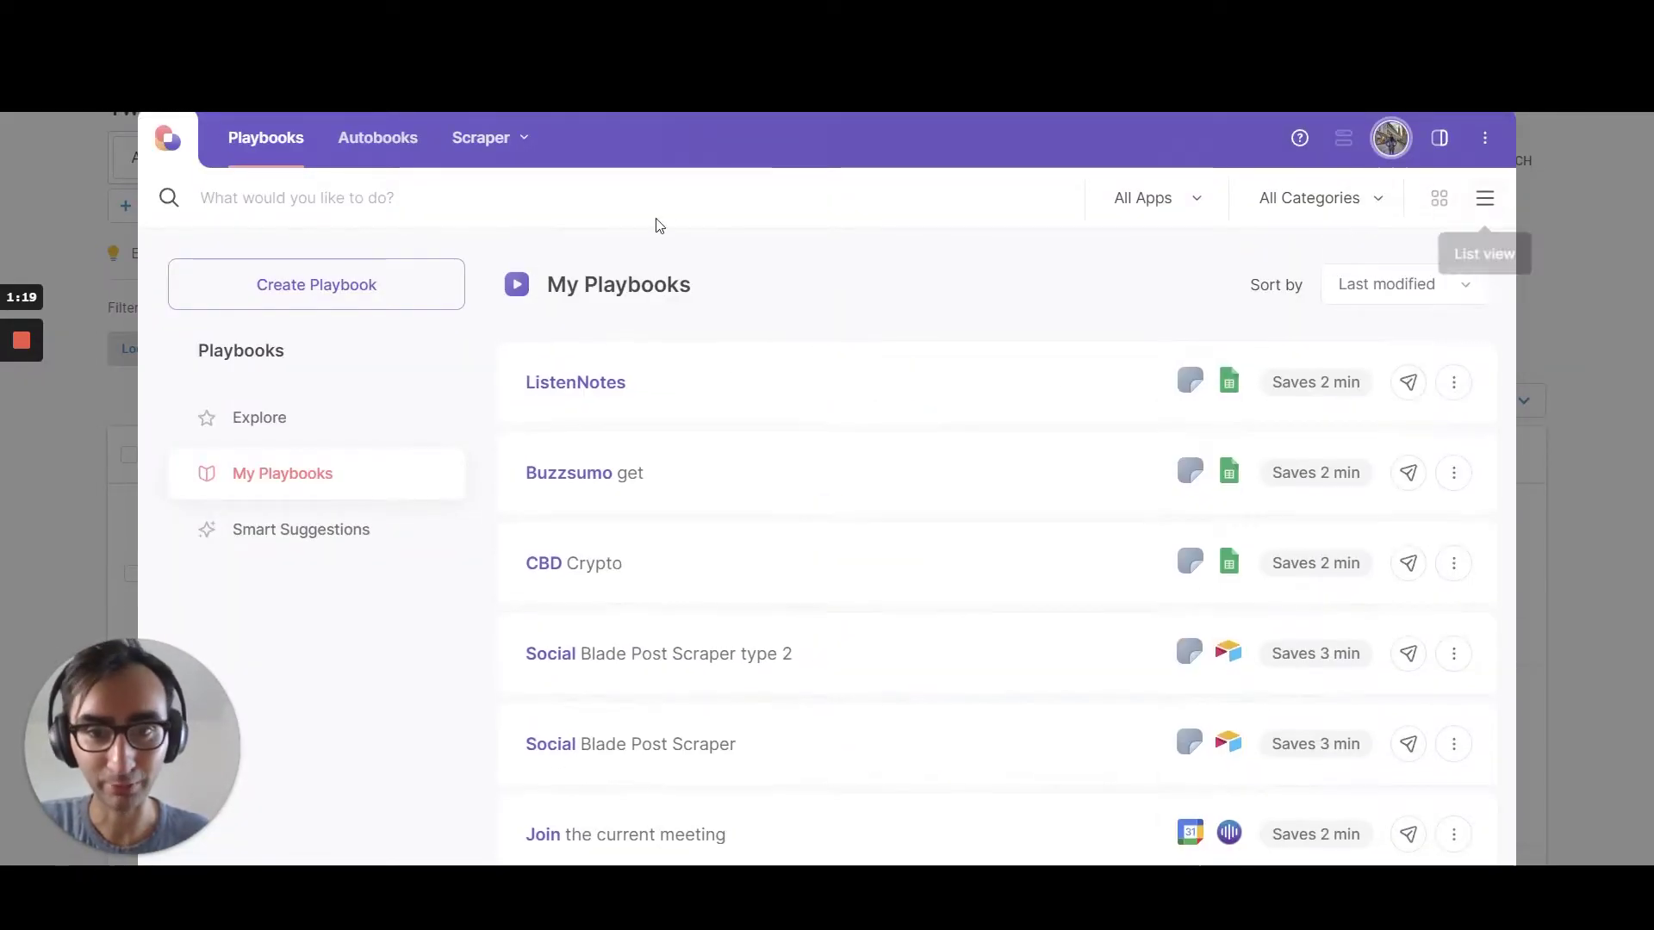
click(646, 473)
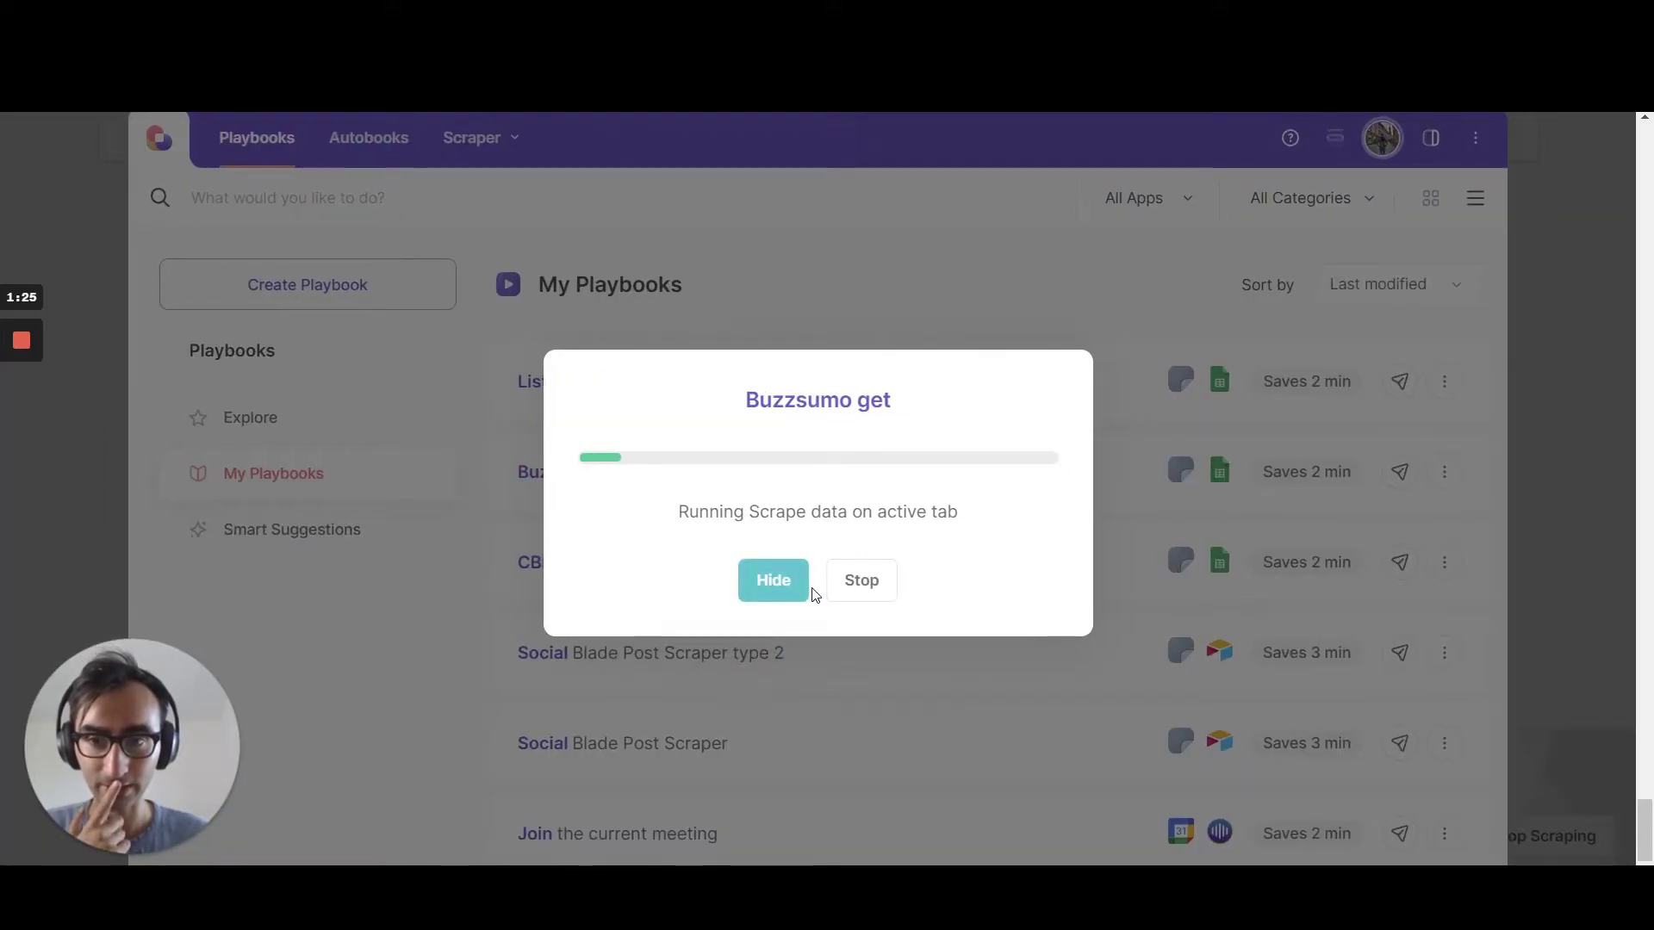
click(759, 594)
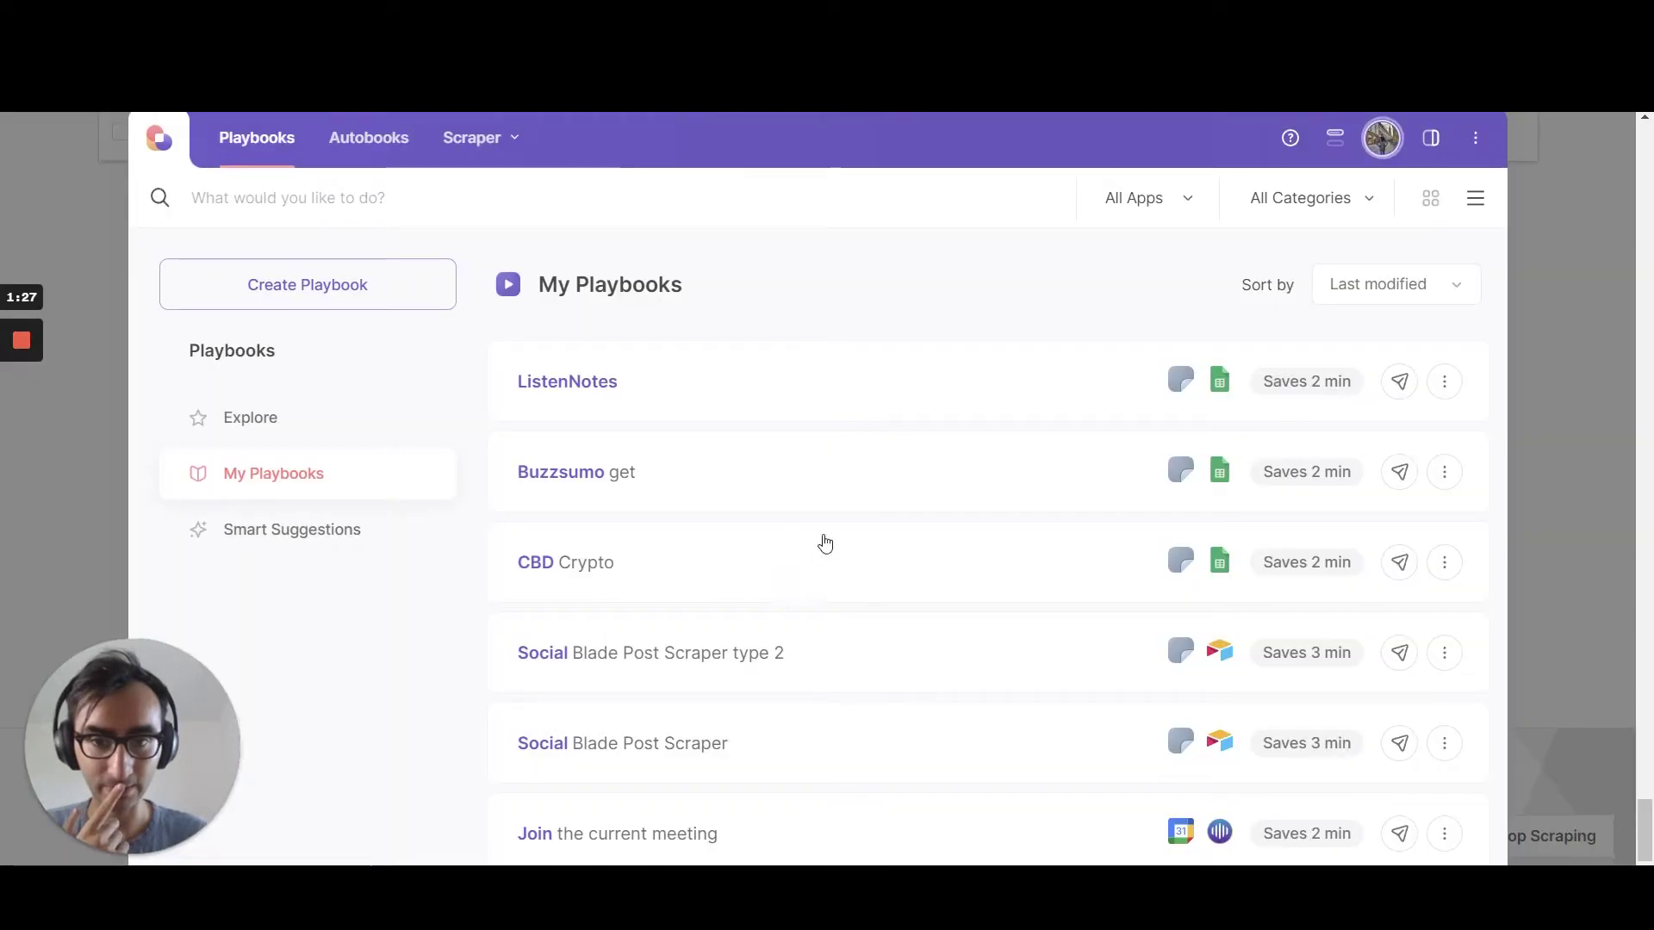
click(1555, 362)
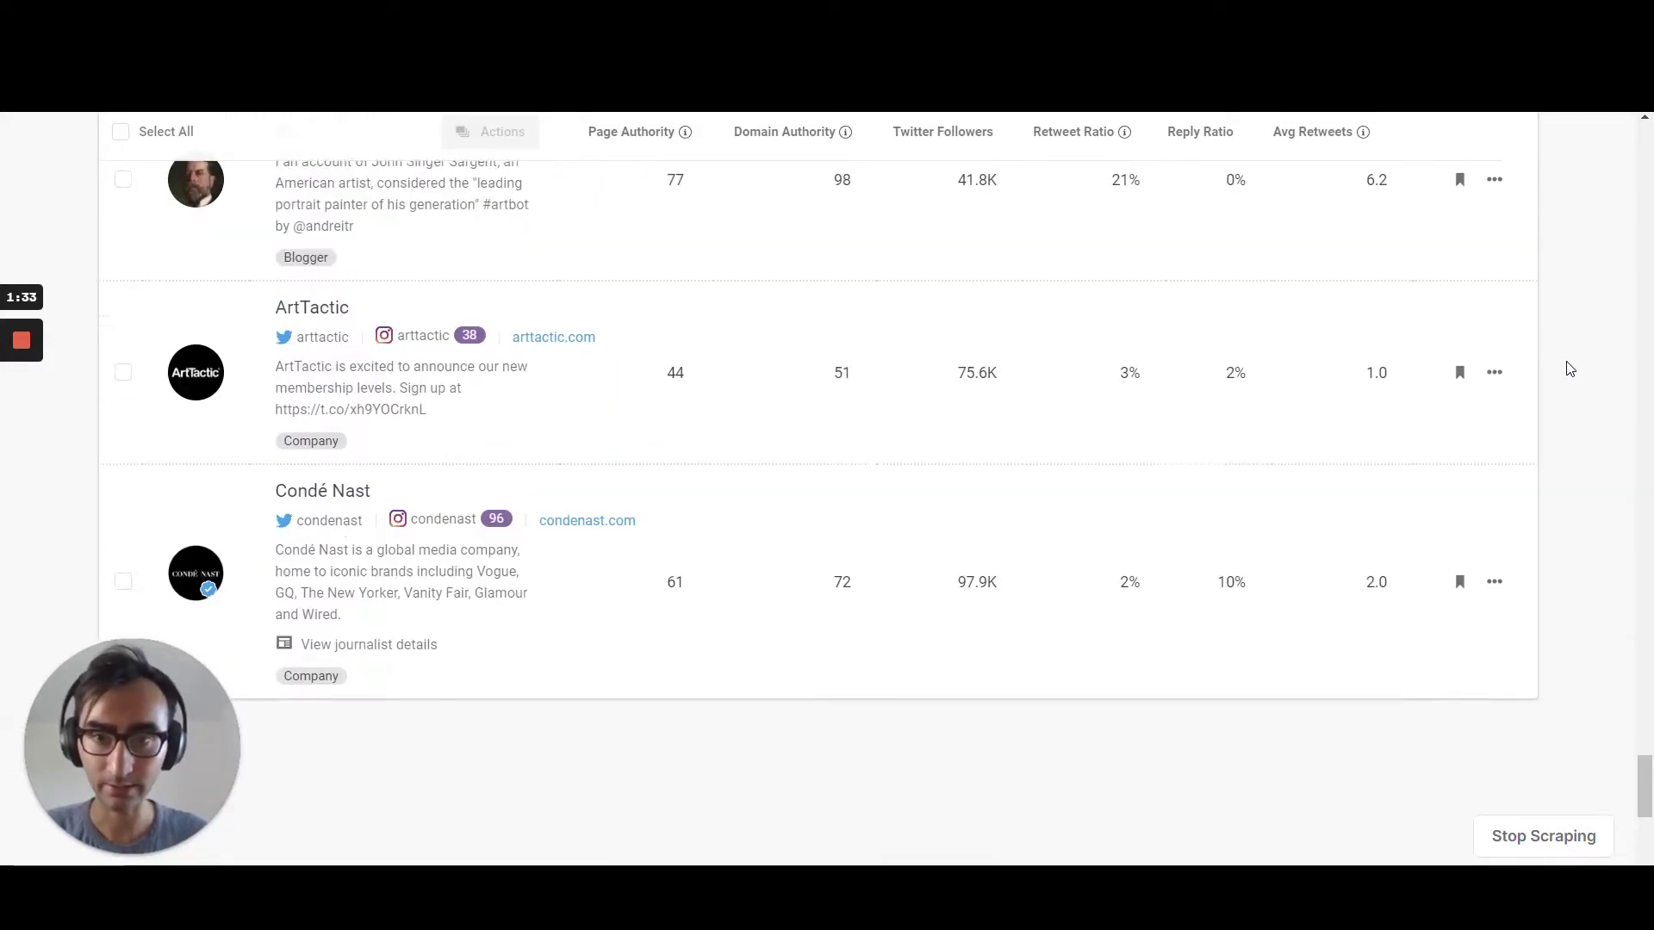
scroll(1570, 368, up, 5)
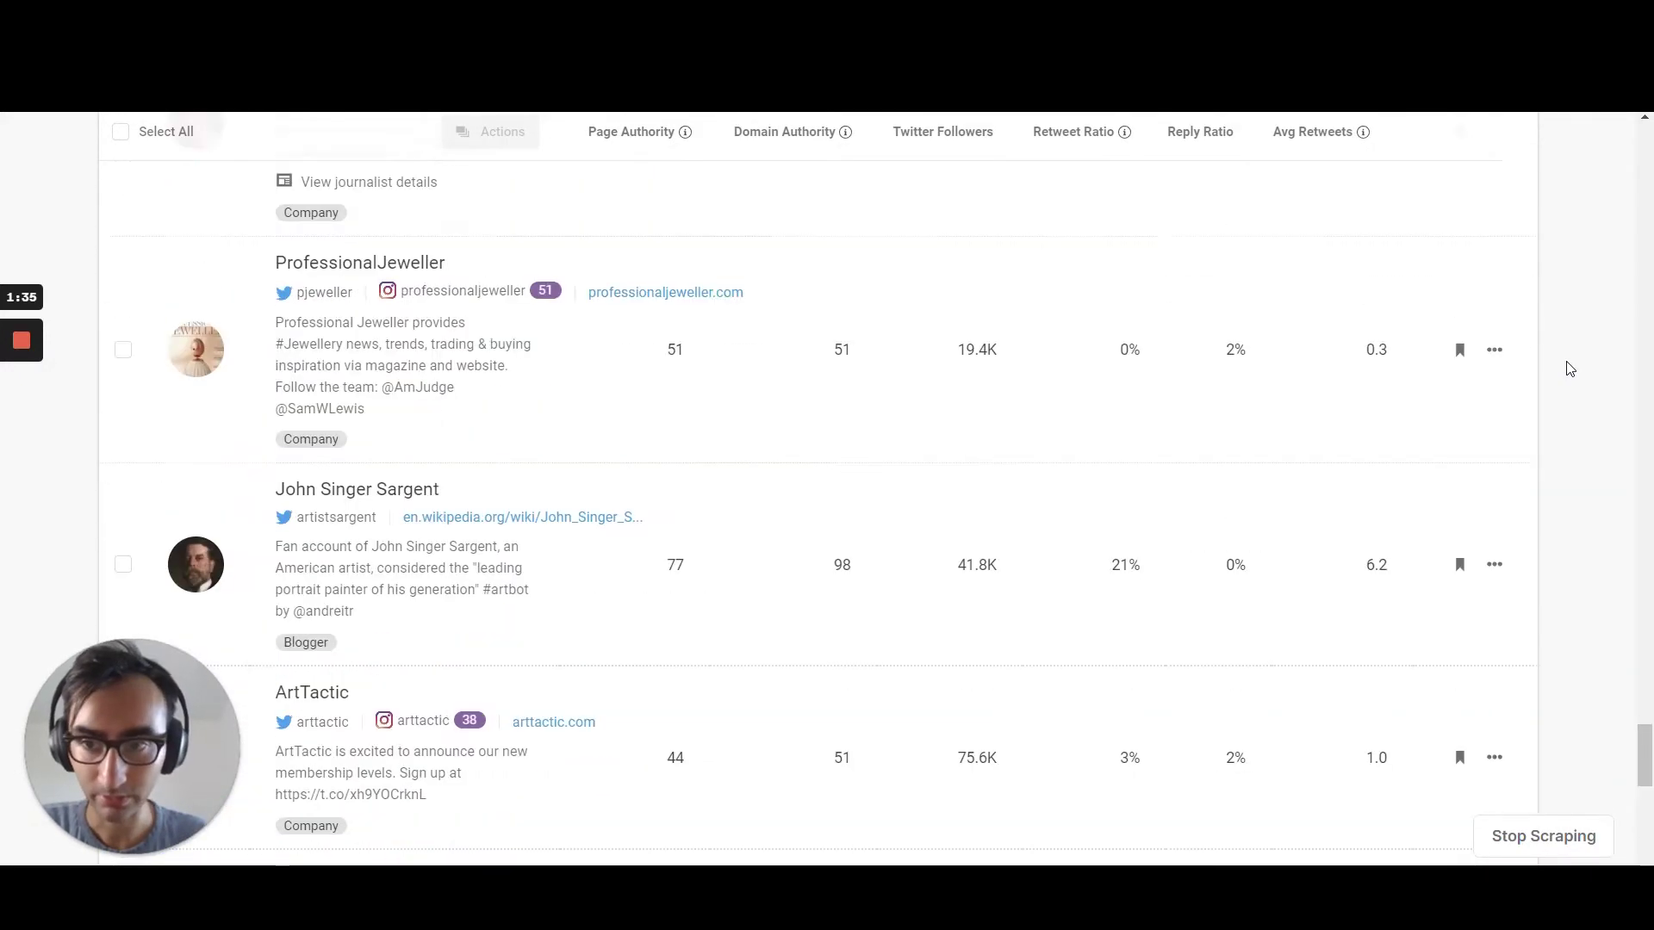
click(1544, 836)
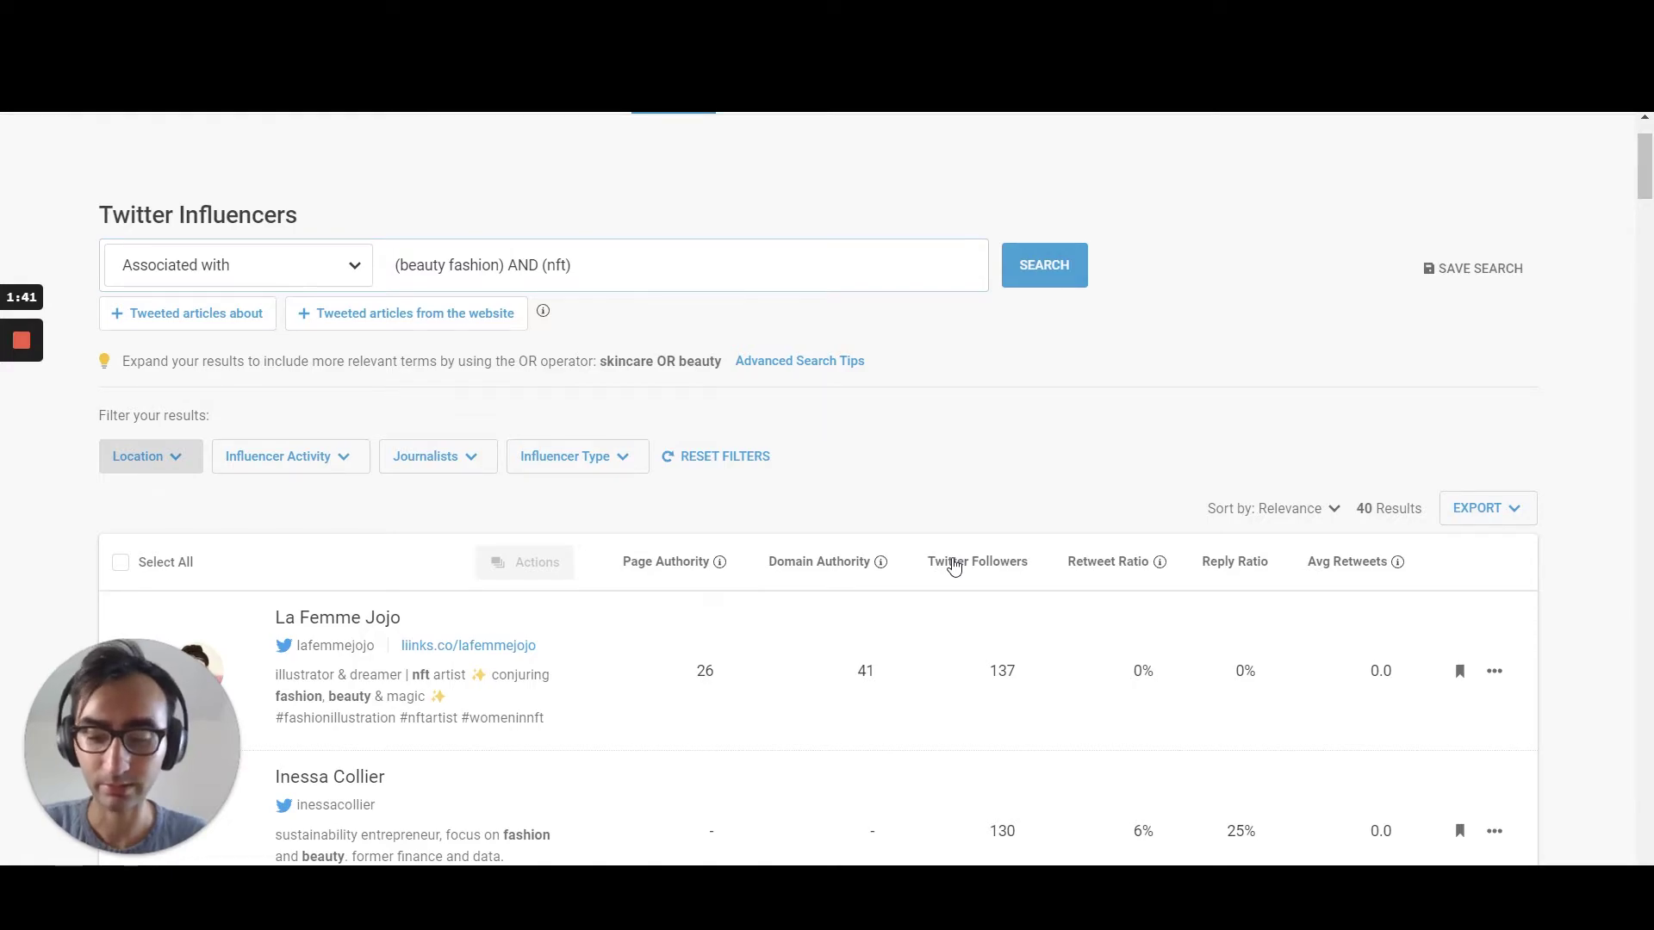
- Open the Buzzsumo get run in Bardeen Activities and view the fashion sheet of links
key(alt+b)
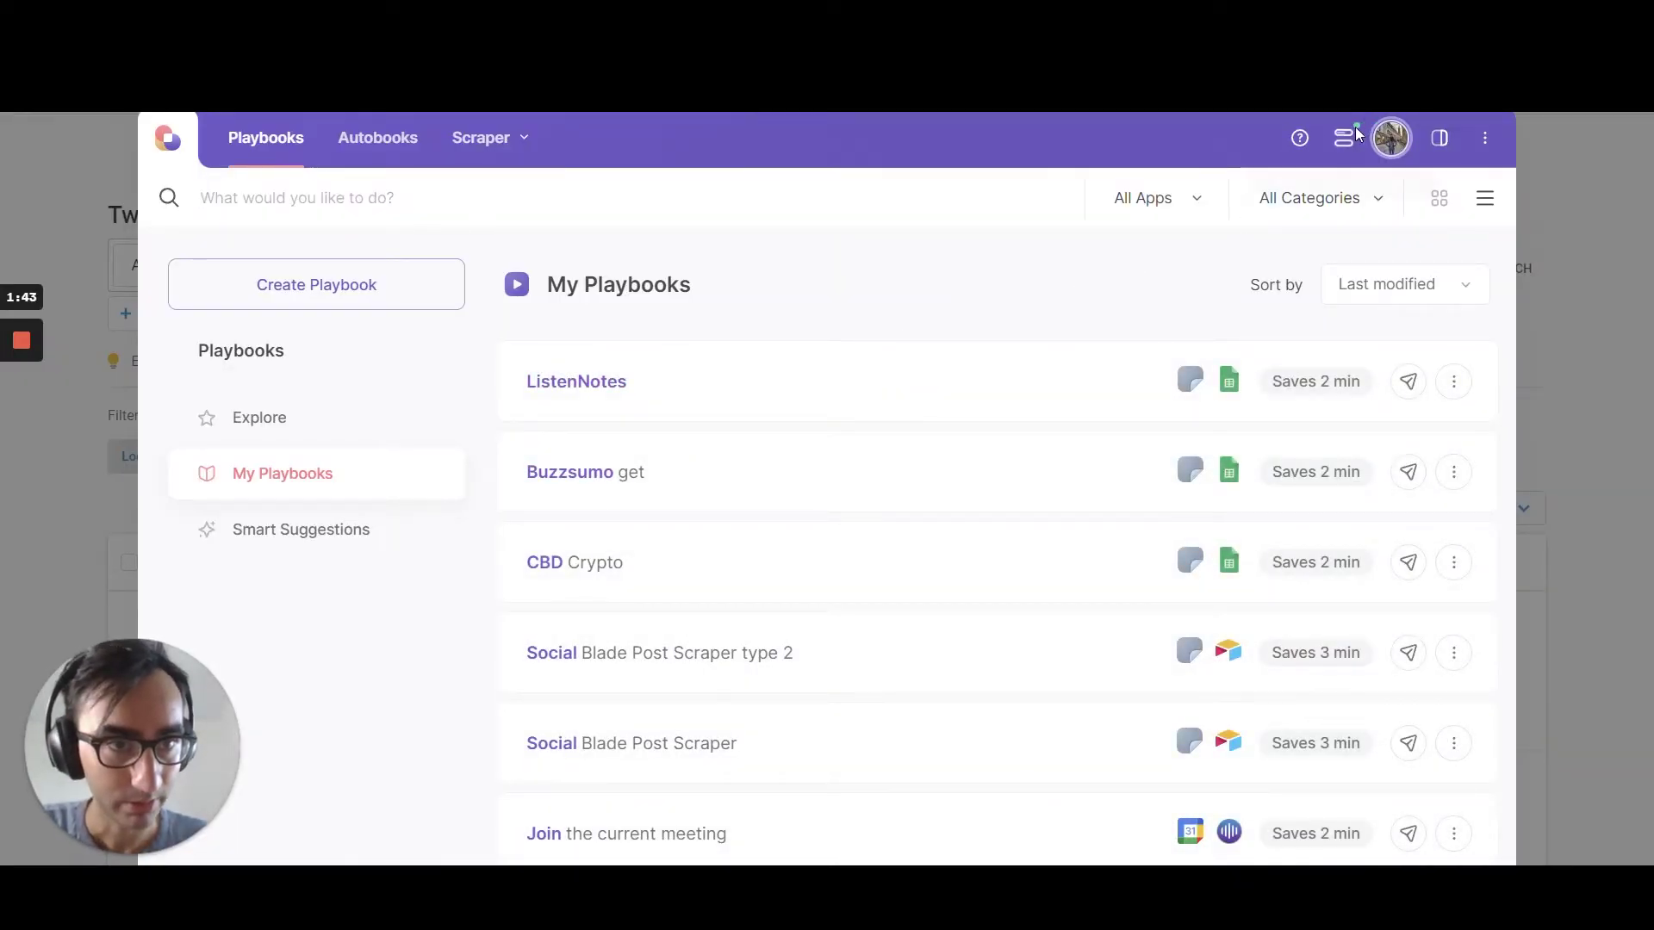
click(1356, 135)
click(969, 257)
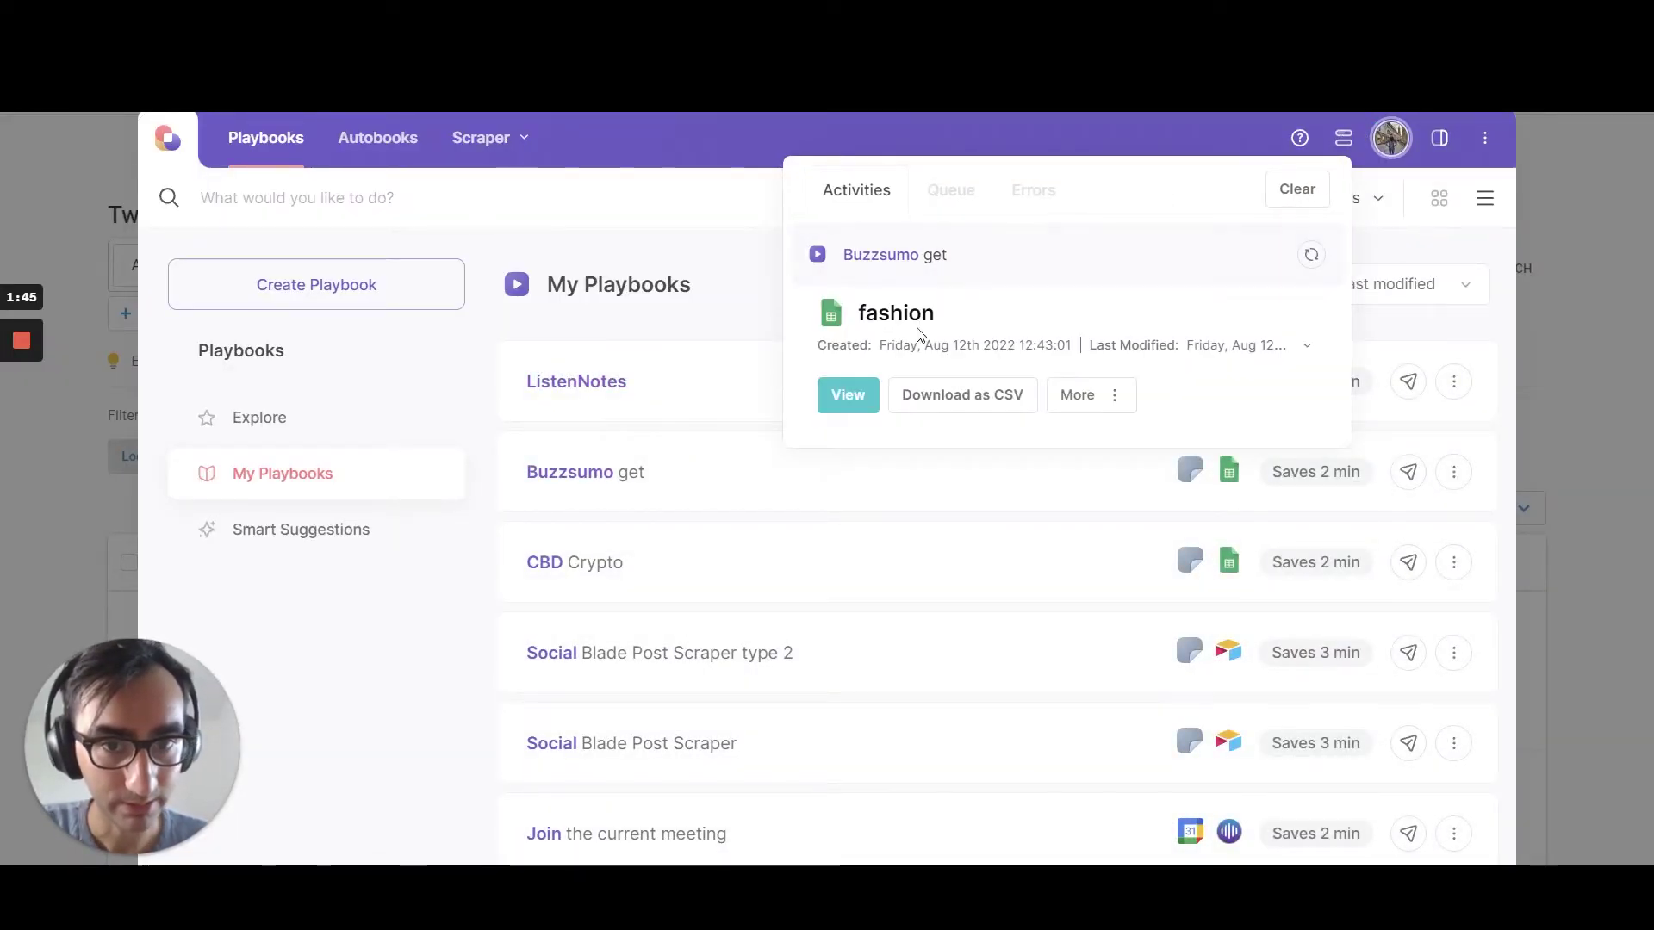
click(847, 396)
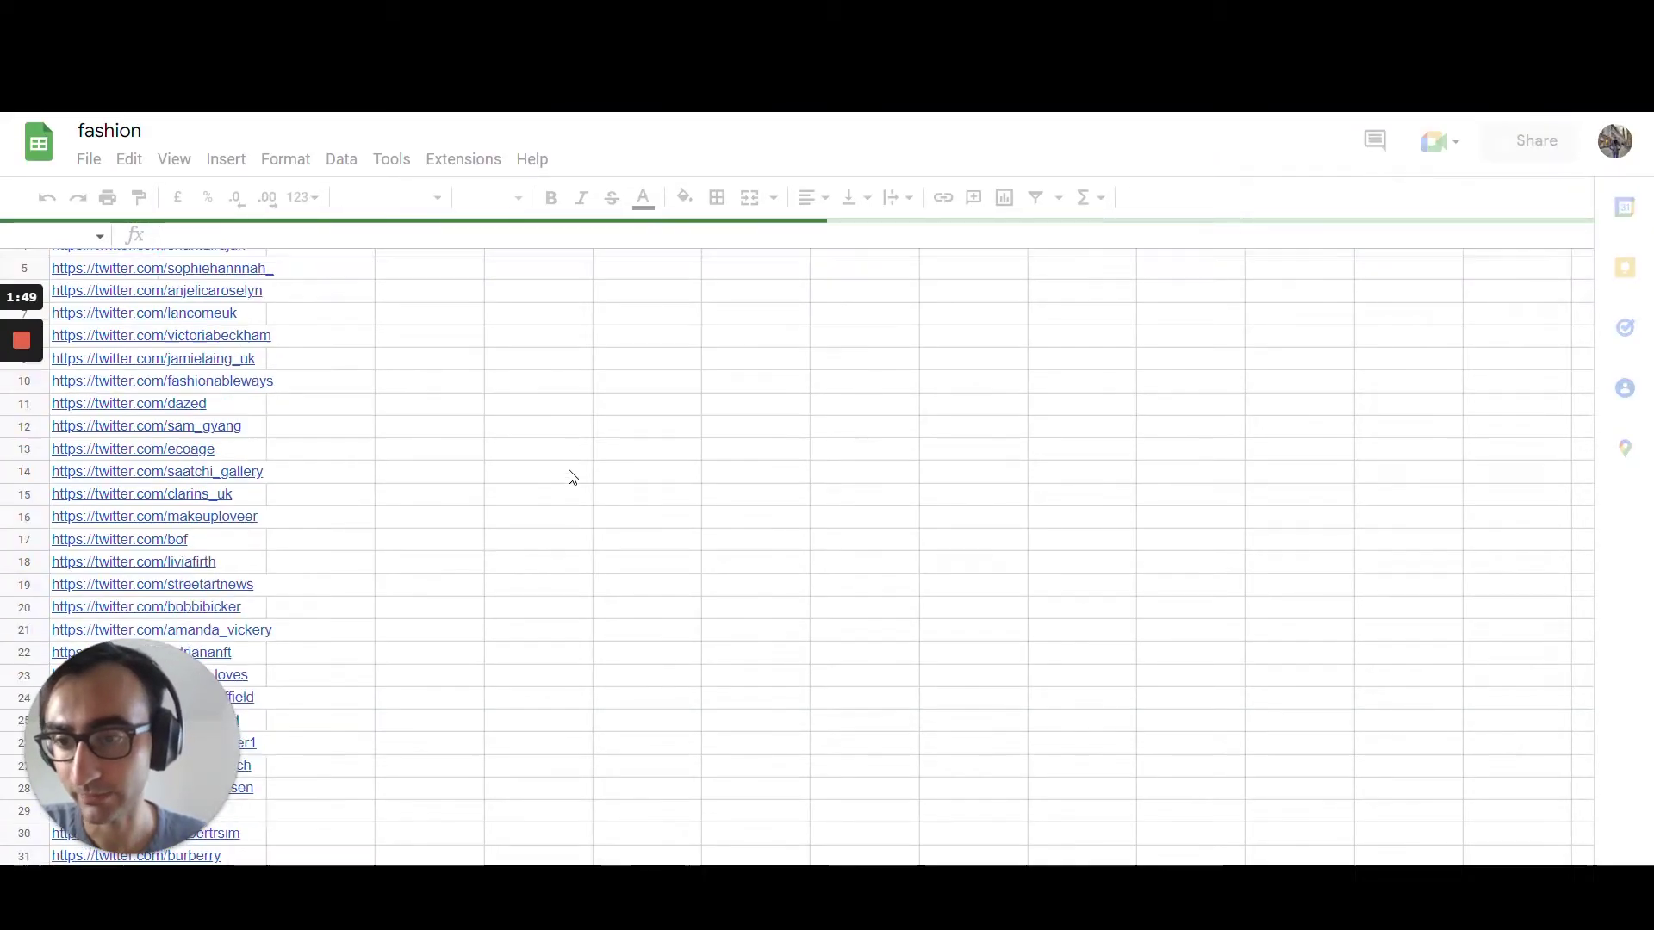
key(ctrl+w)
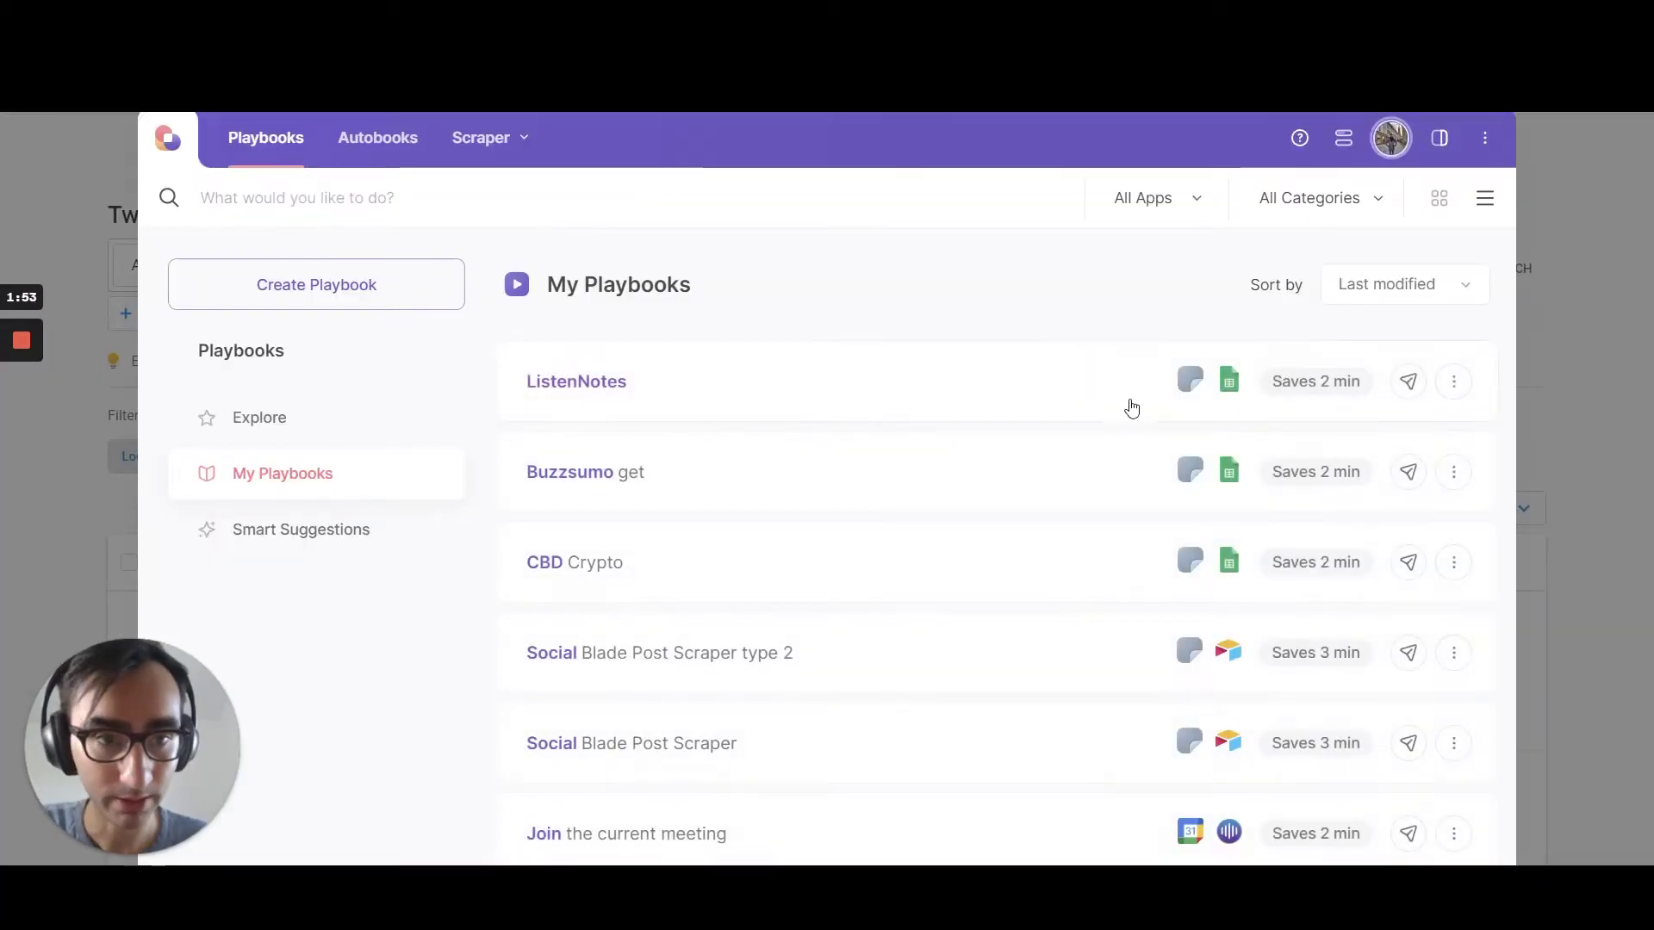
- Share the Buzzsumo get playbook, copy its link, and close the Bardeen panel
click(1456, 474)
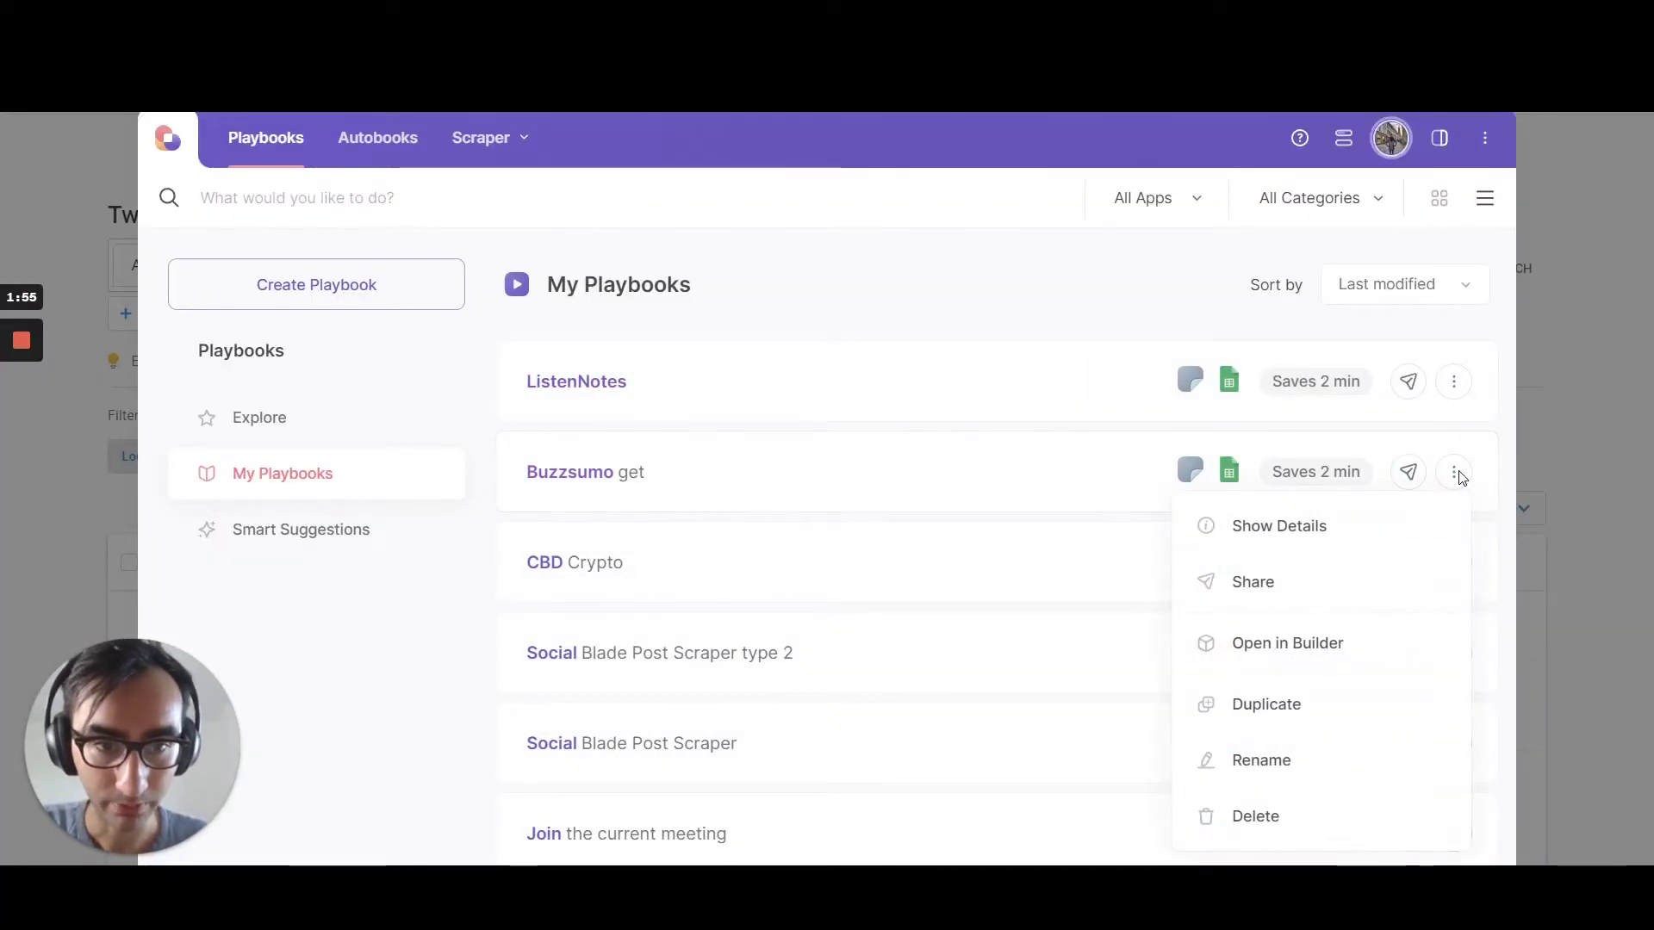
click(1285, 591)
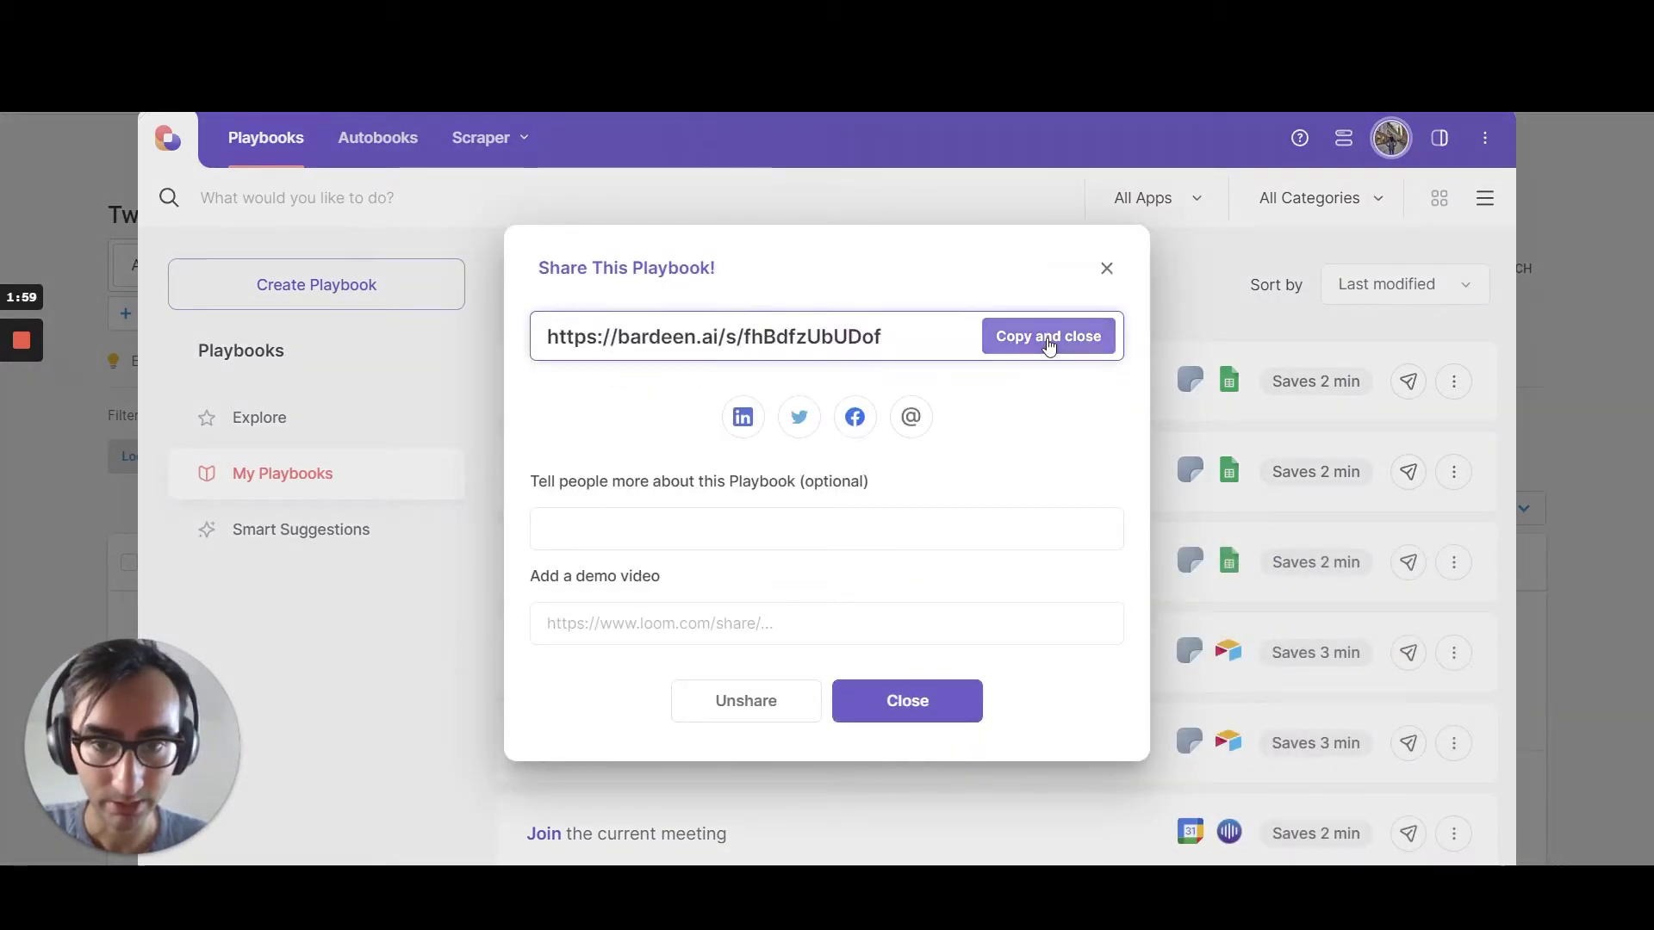
click(1050, 339)
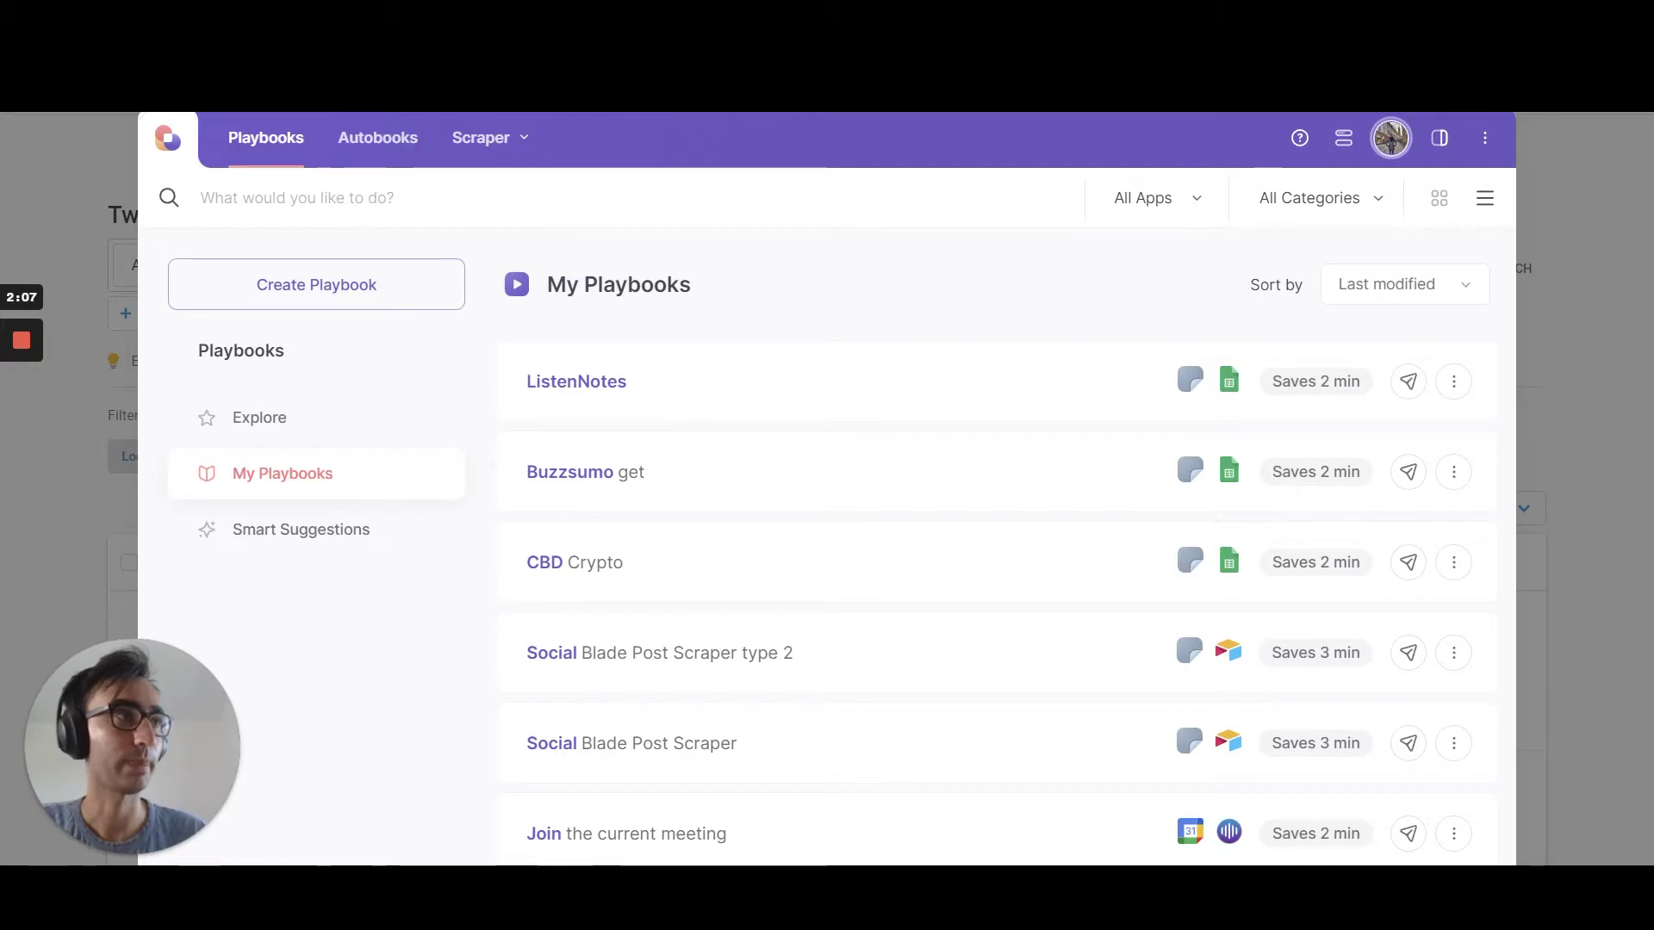
click(108, 405)
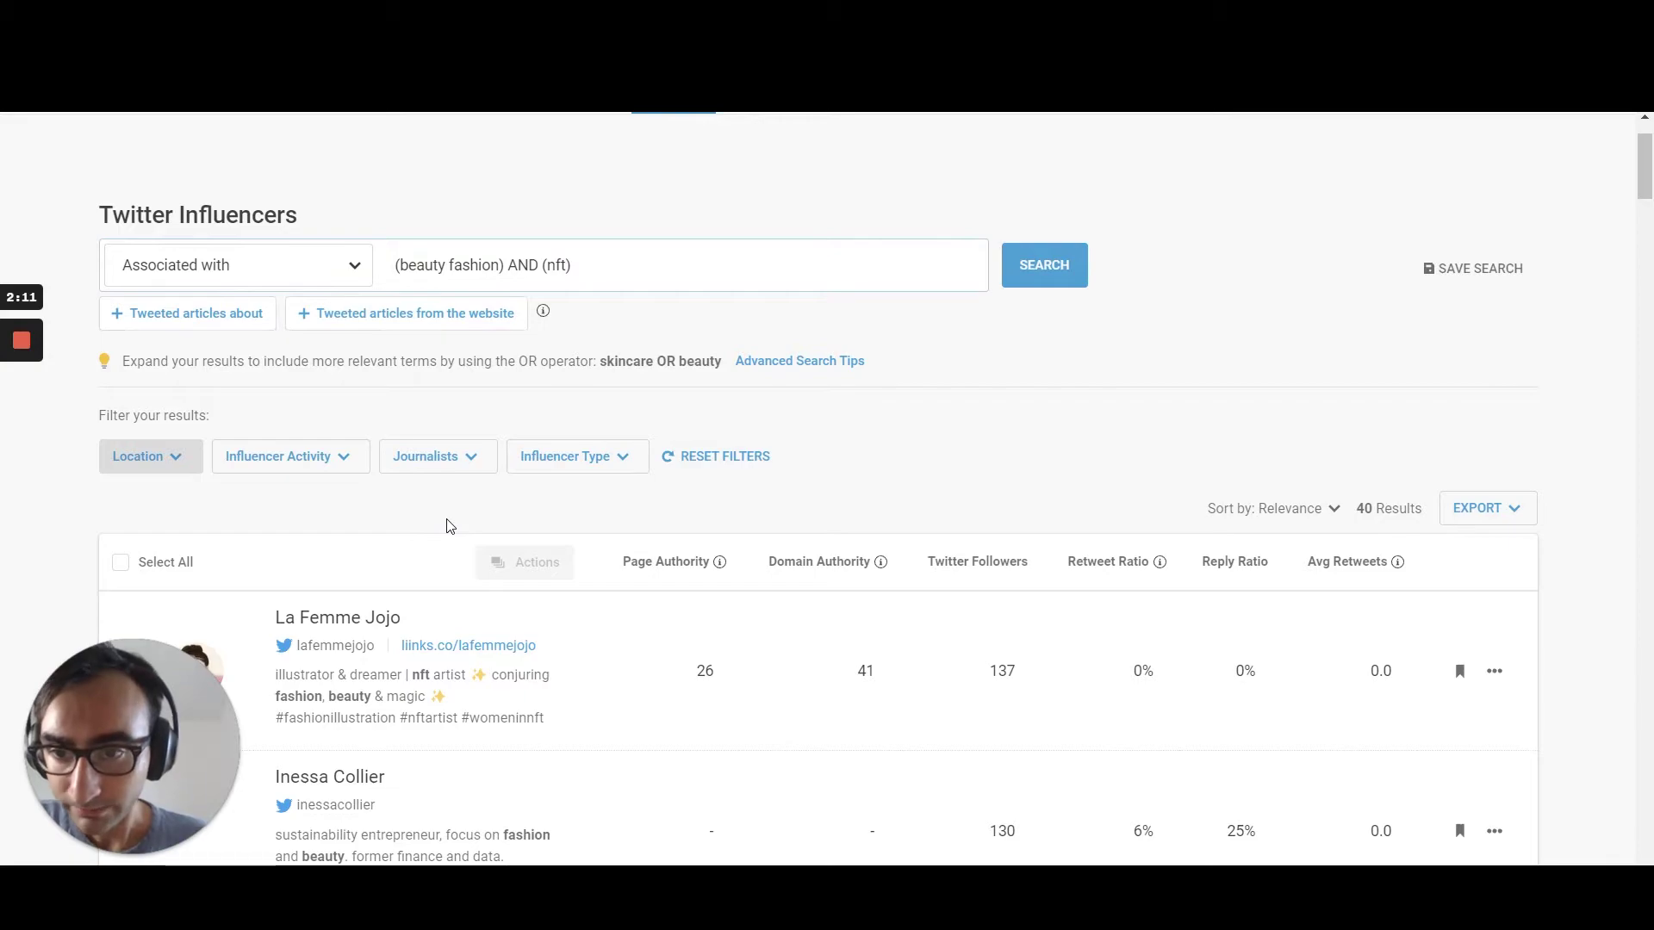
- Search YouTube influencers for '(beauty fashion) AND (nft)' and scroll through the 6 channels
scroll(500, 456, up, 2)
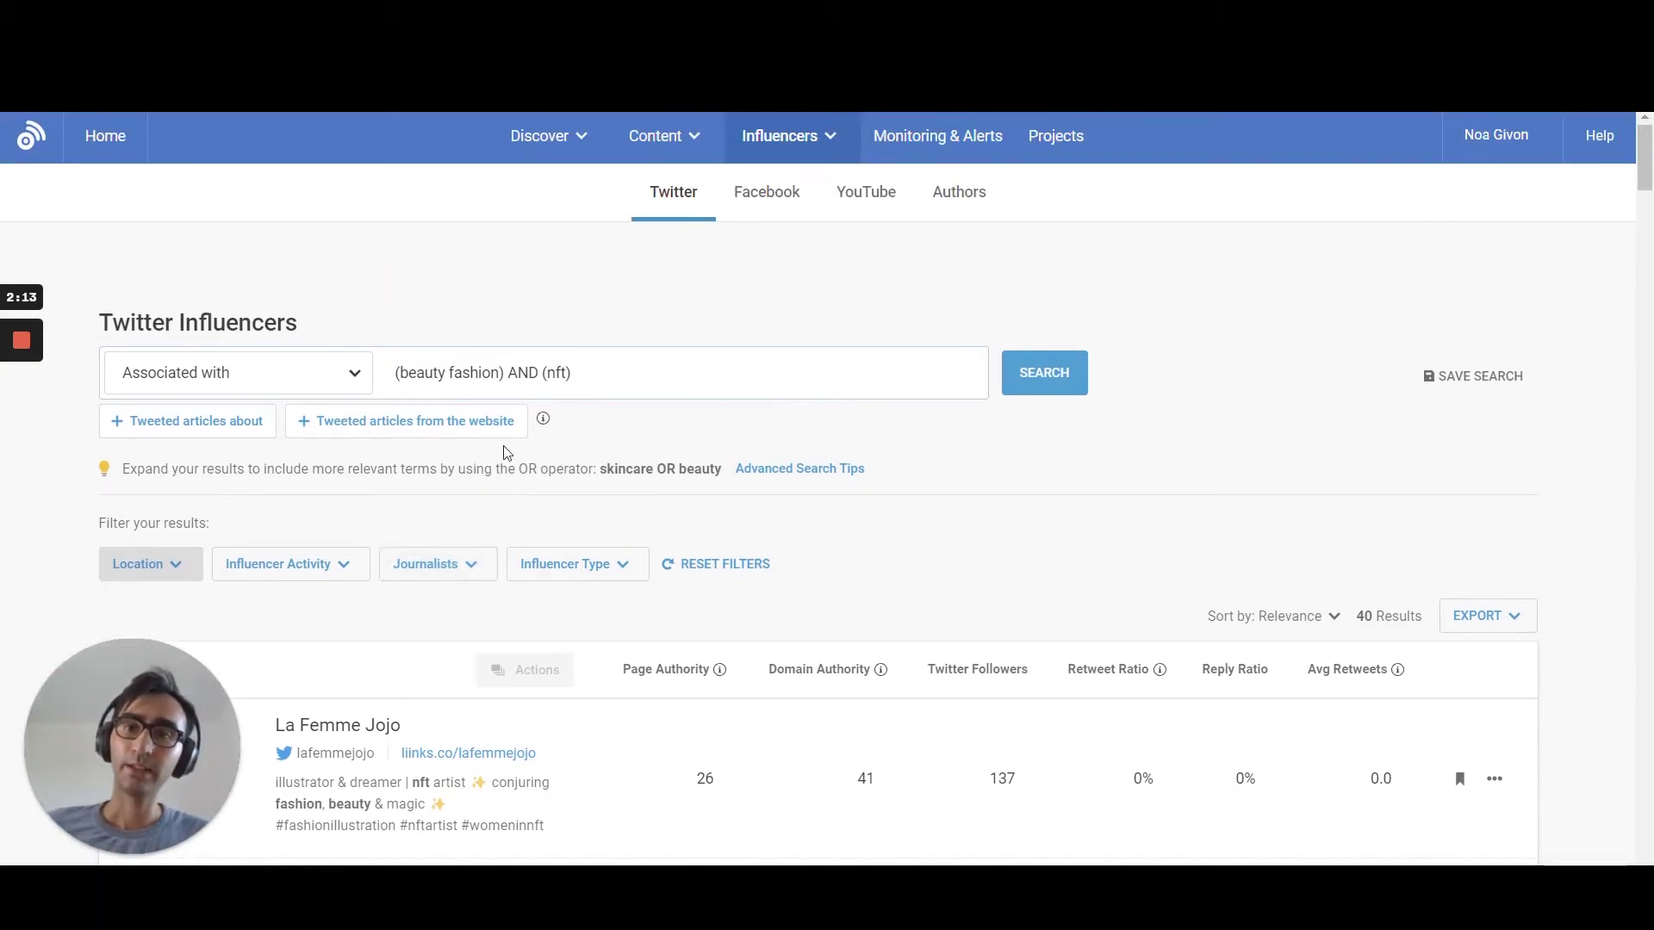
click(853, 200)
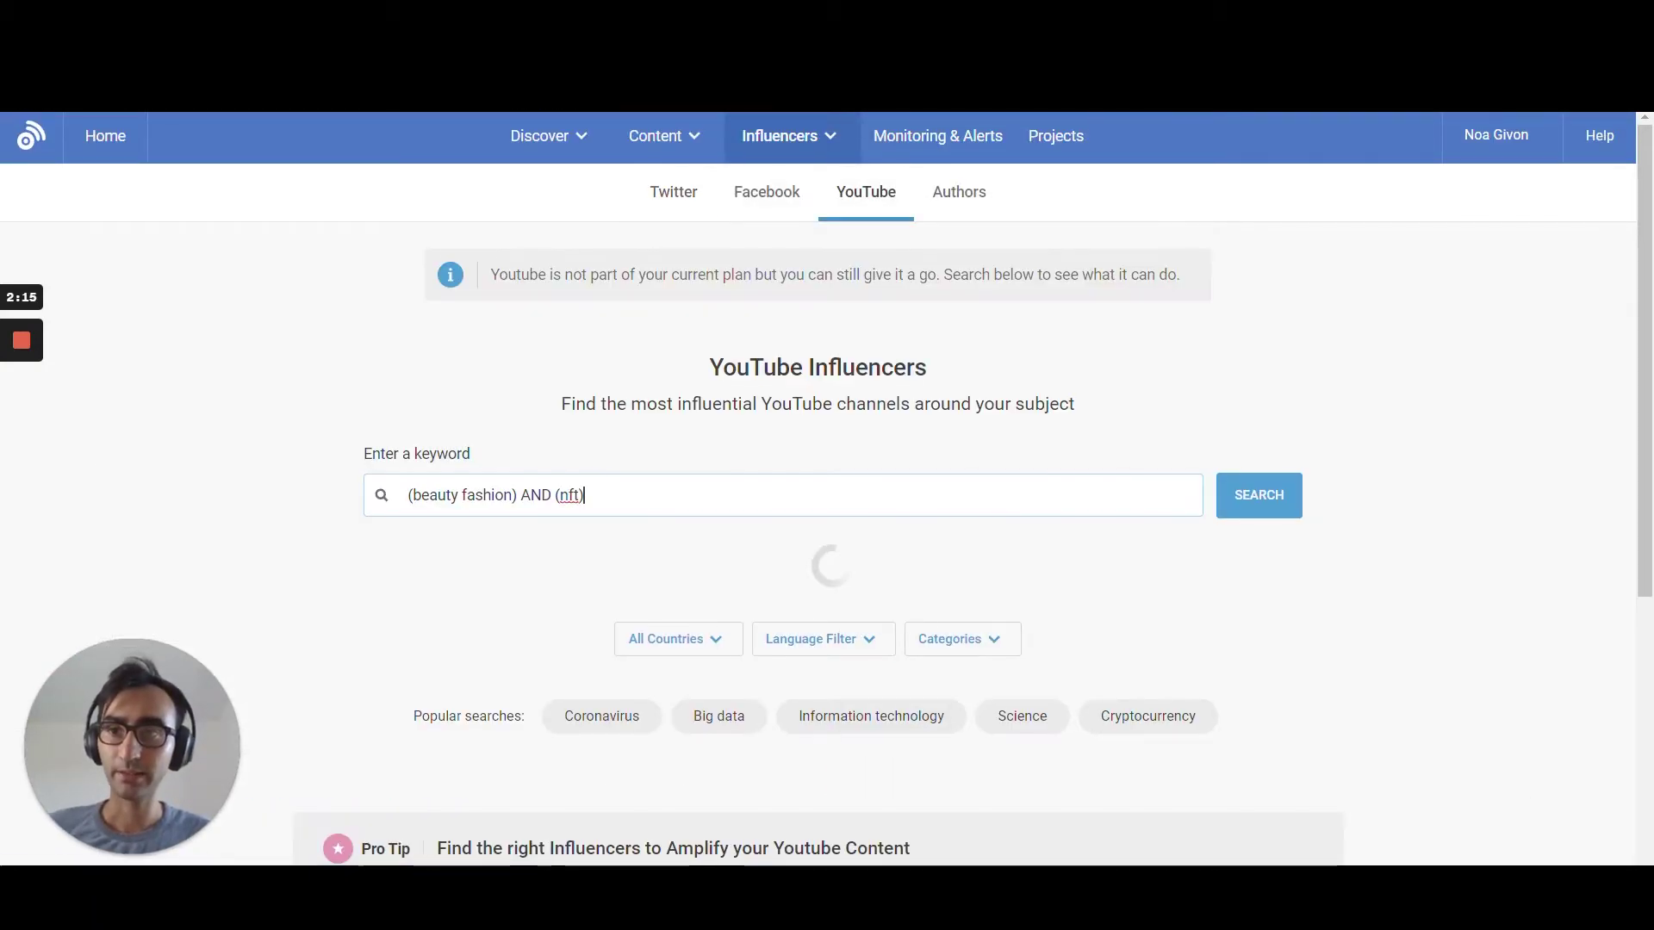
click(1264, 605)
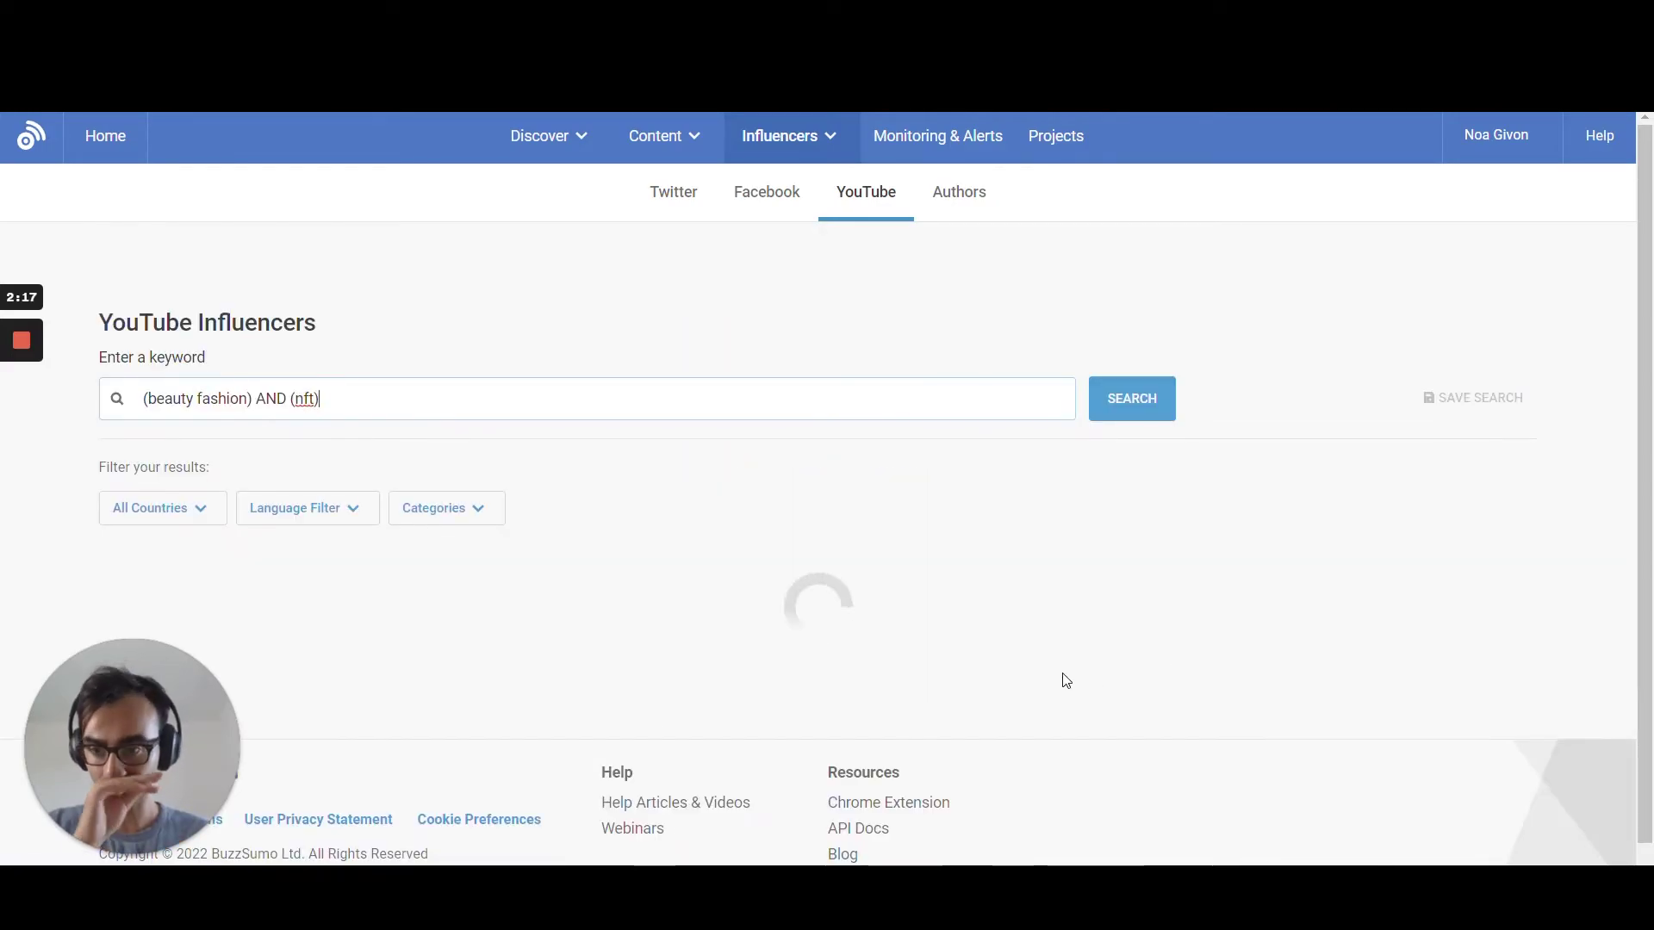
scroll(1066, 681, down, 7)
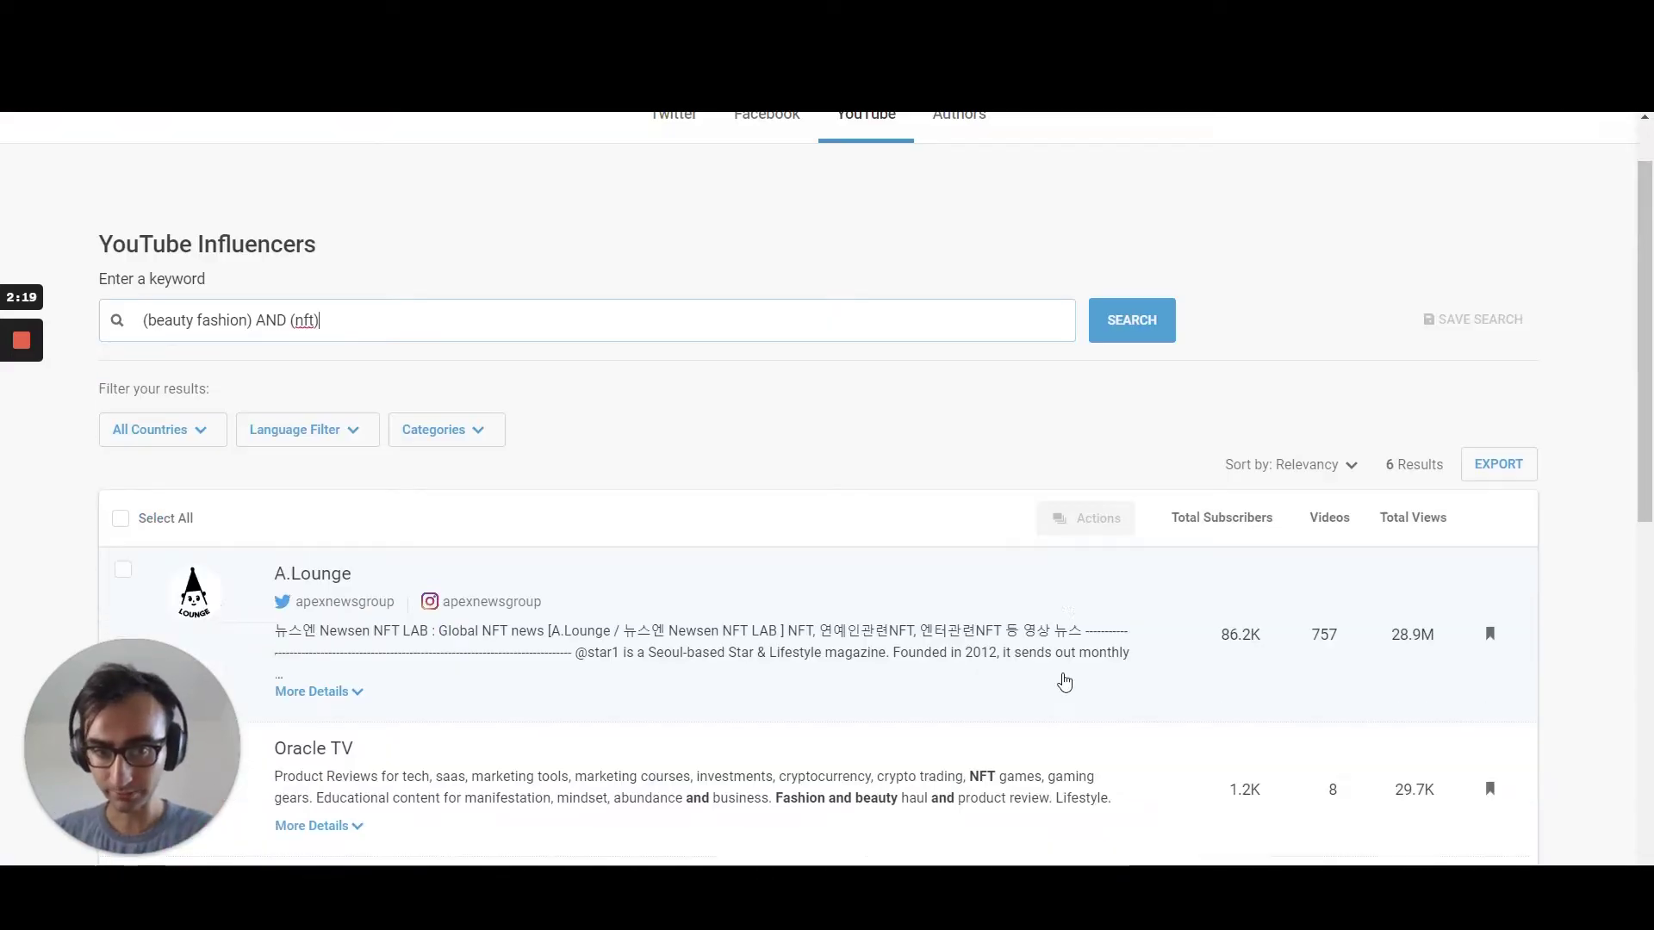
scroll(1065, 681, up, 2)
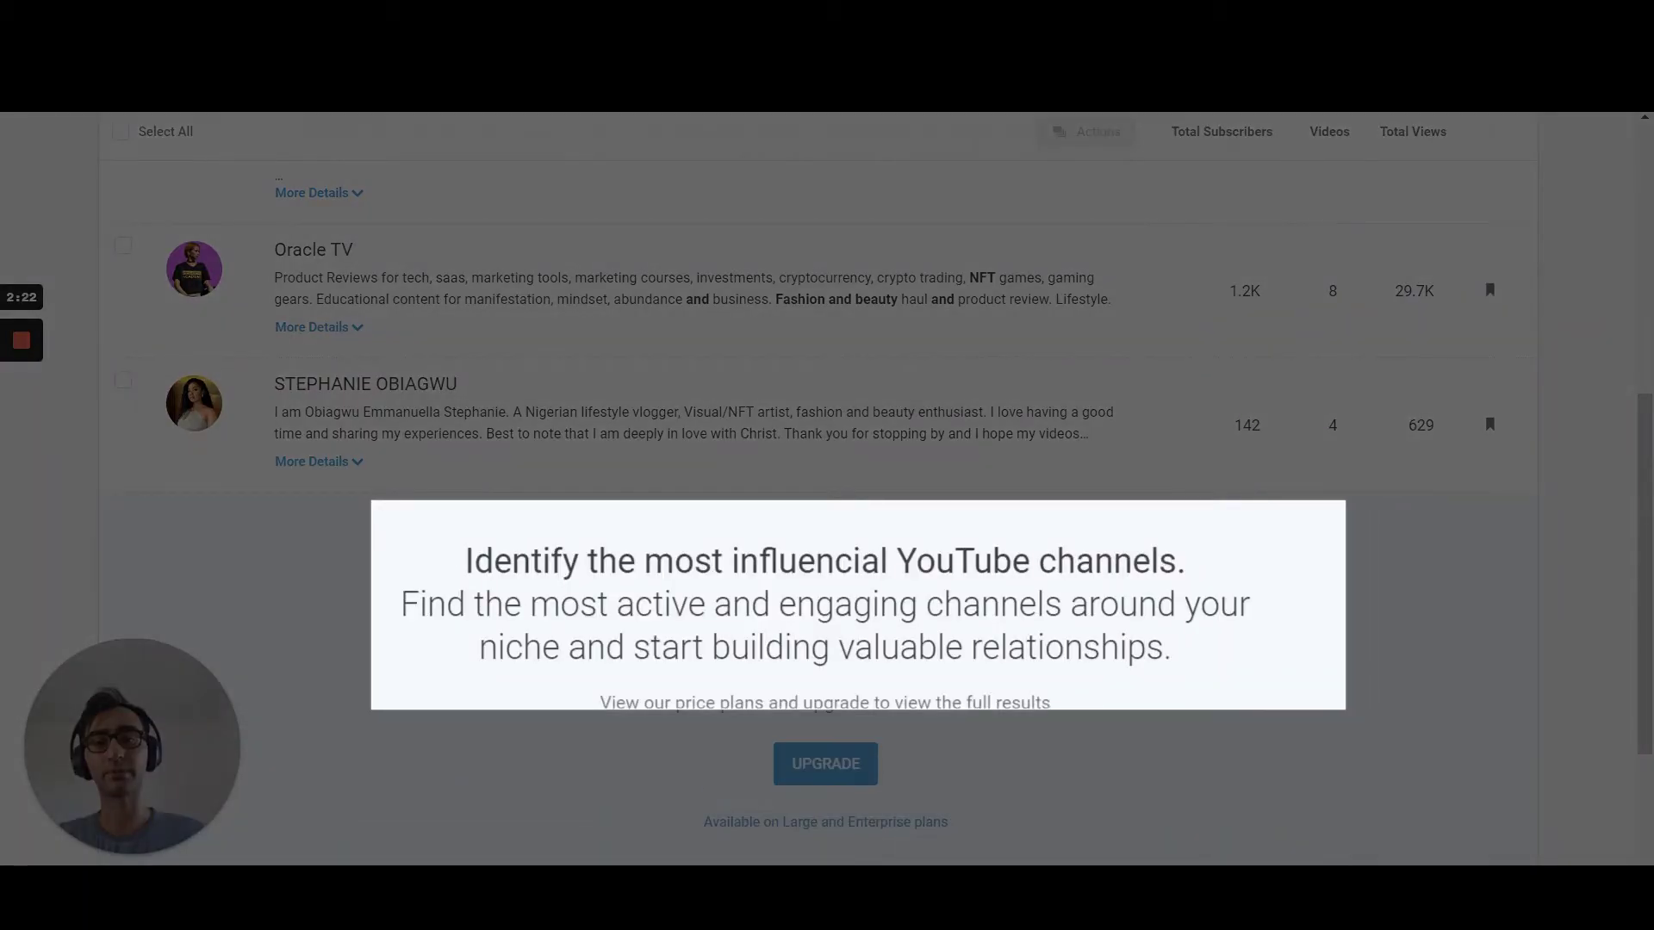
drag(372, 501, 1345, 710)
scroll(1351, 724, up, 3)
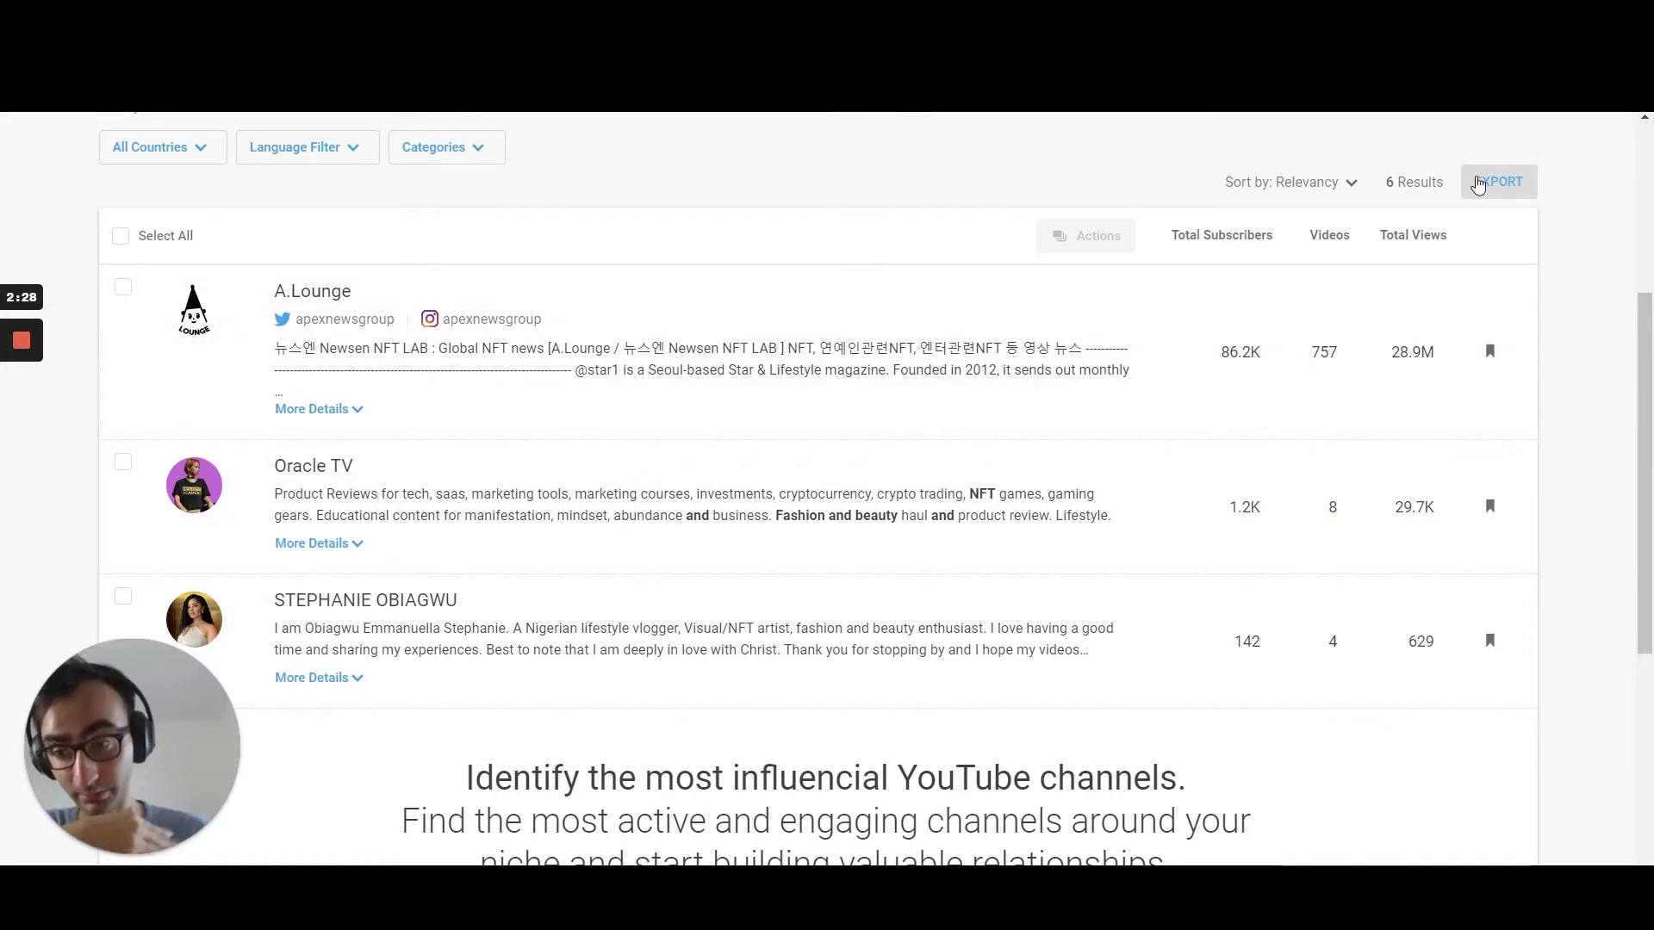
scroll(979, 560, up, 4)
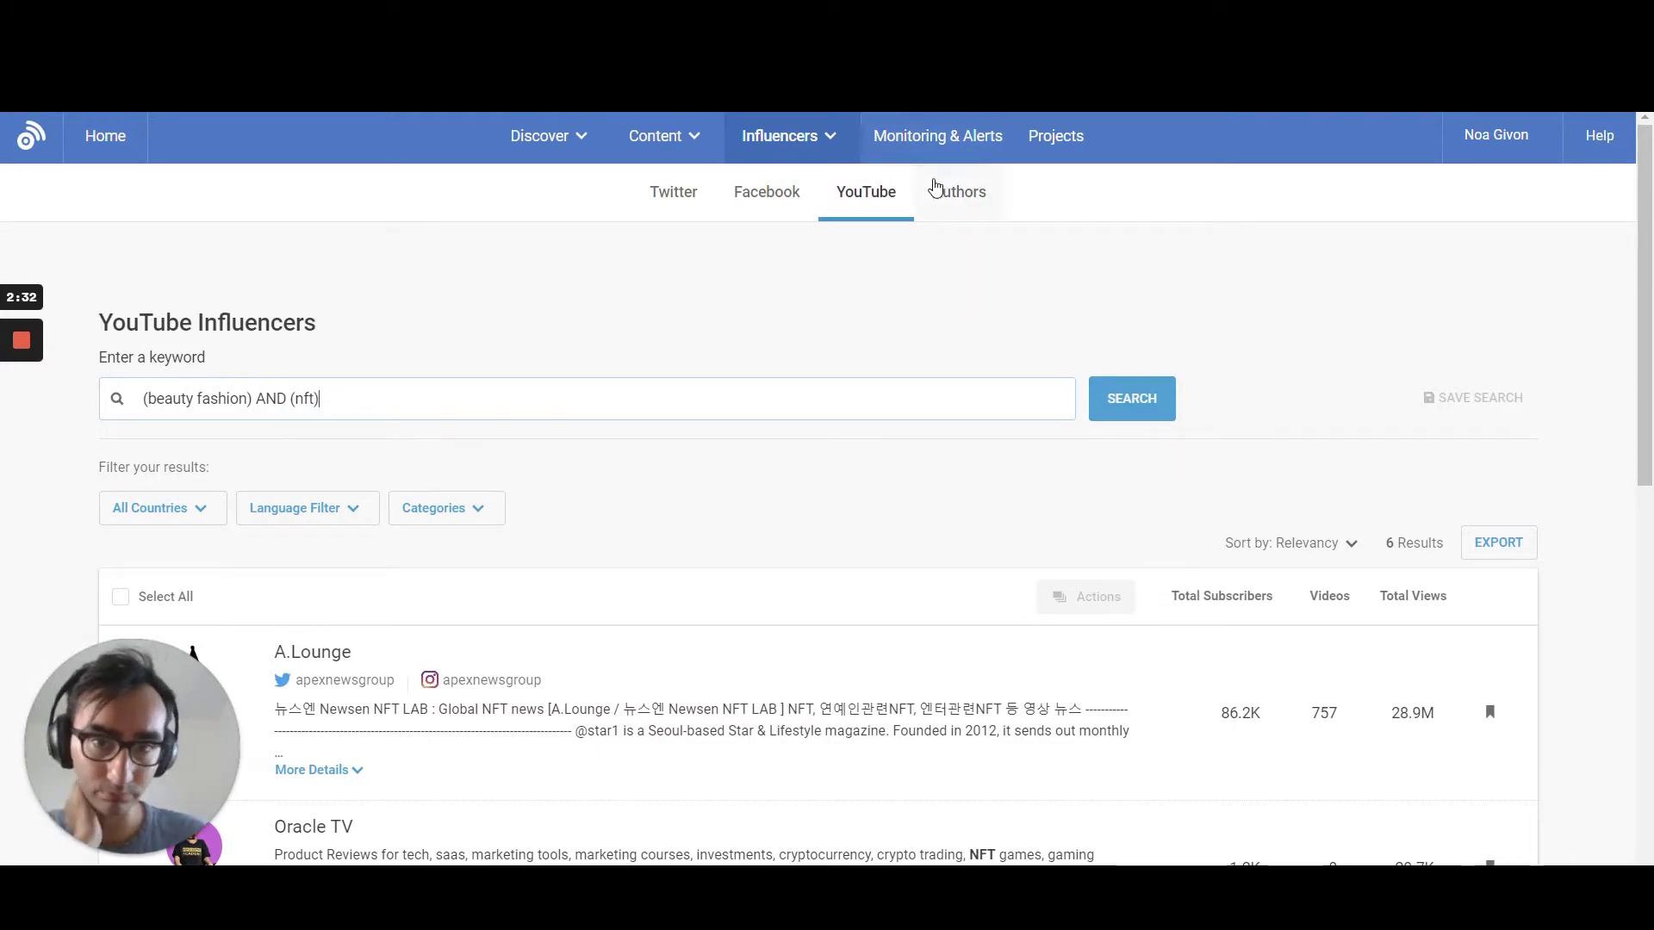
- Run the Top Authors search for '(beauty fashion) AND (nft)'
click(962, 198)
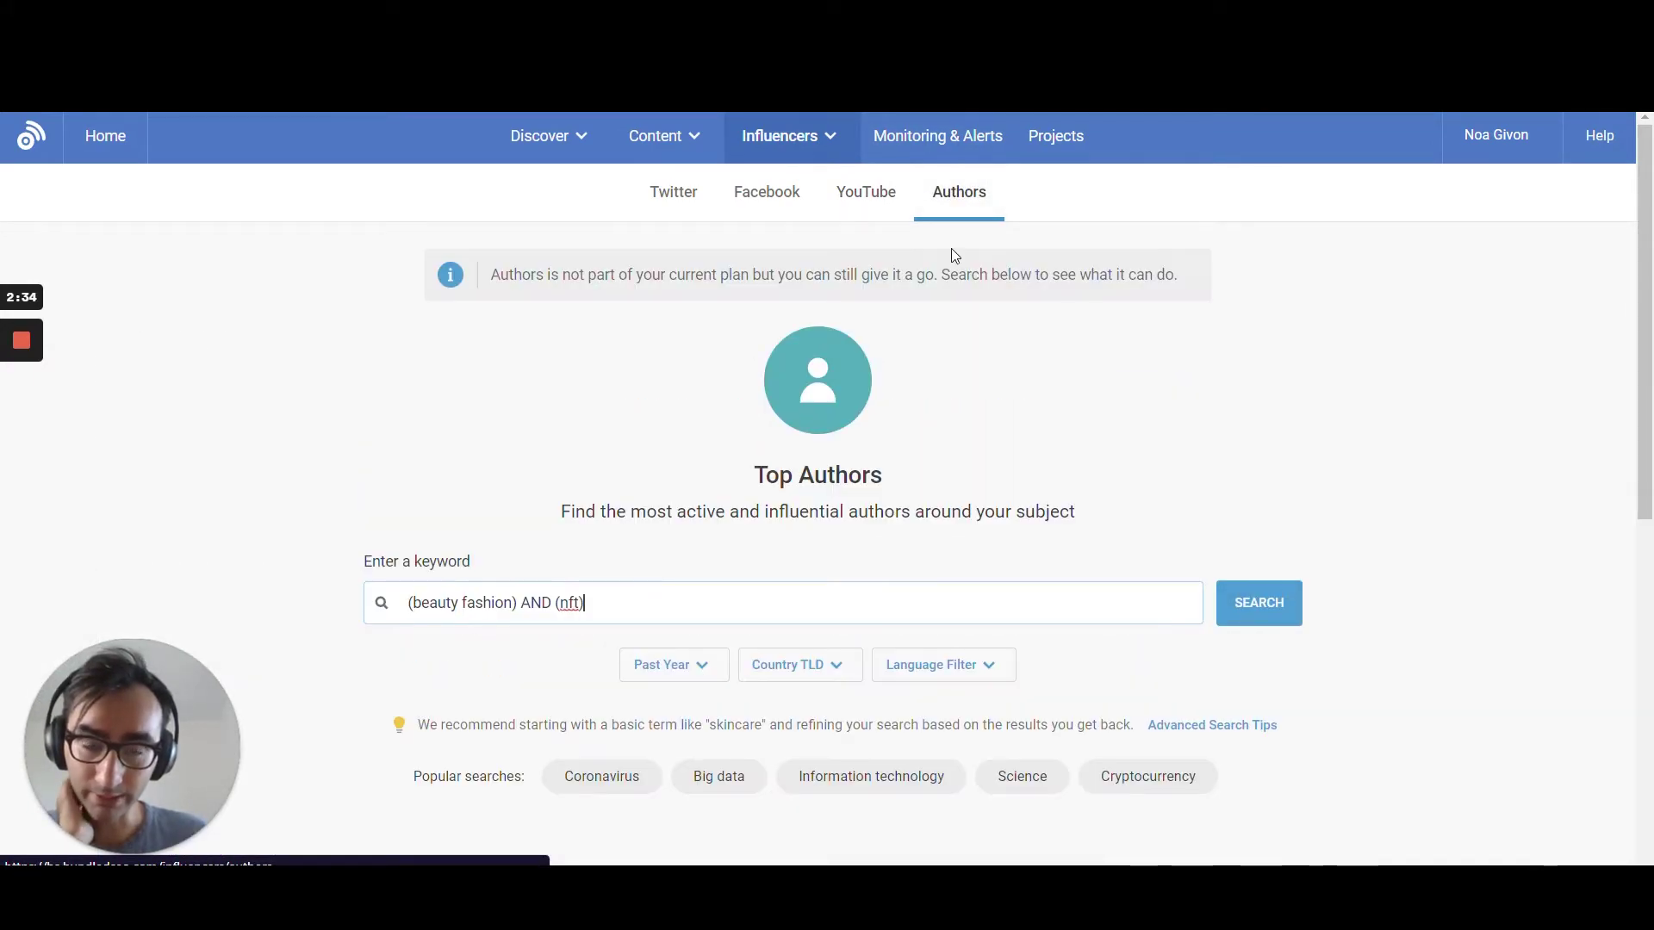
click(1293, 602)
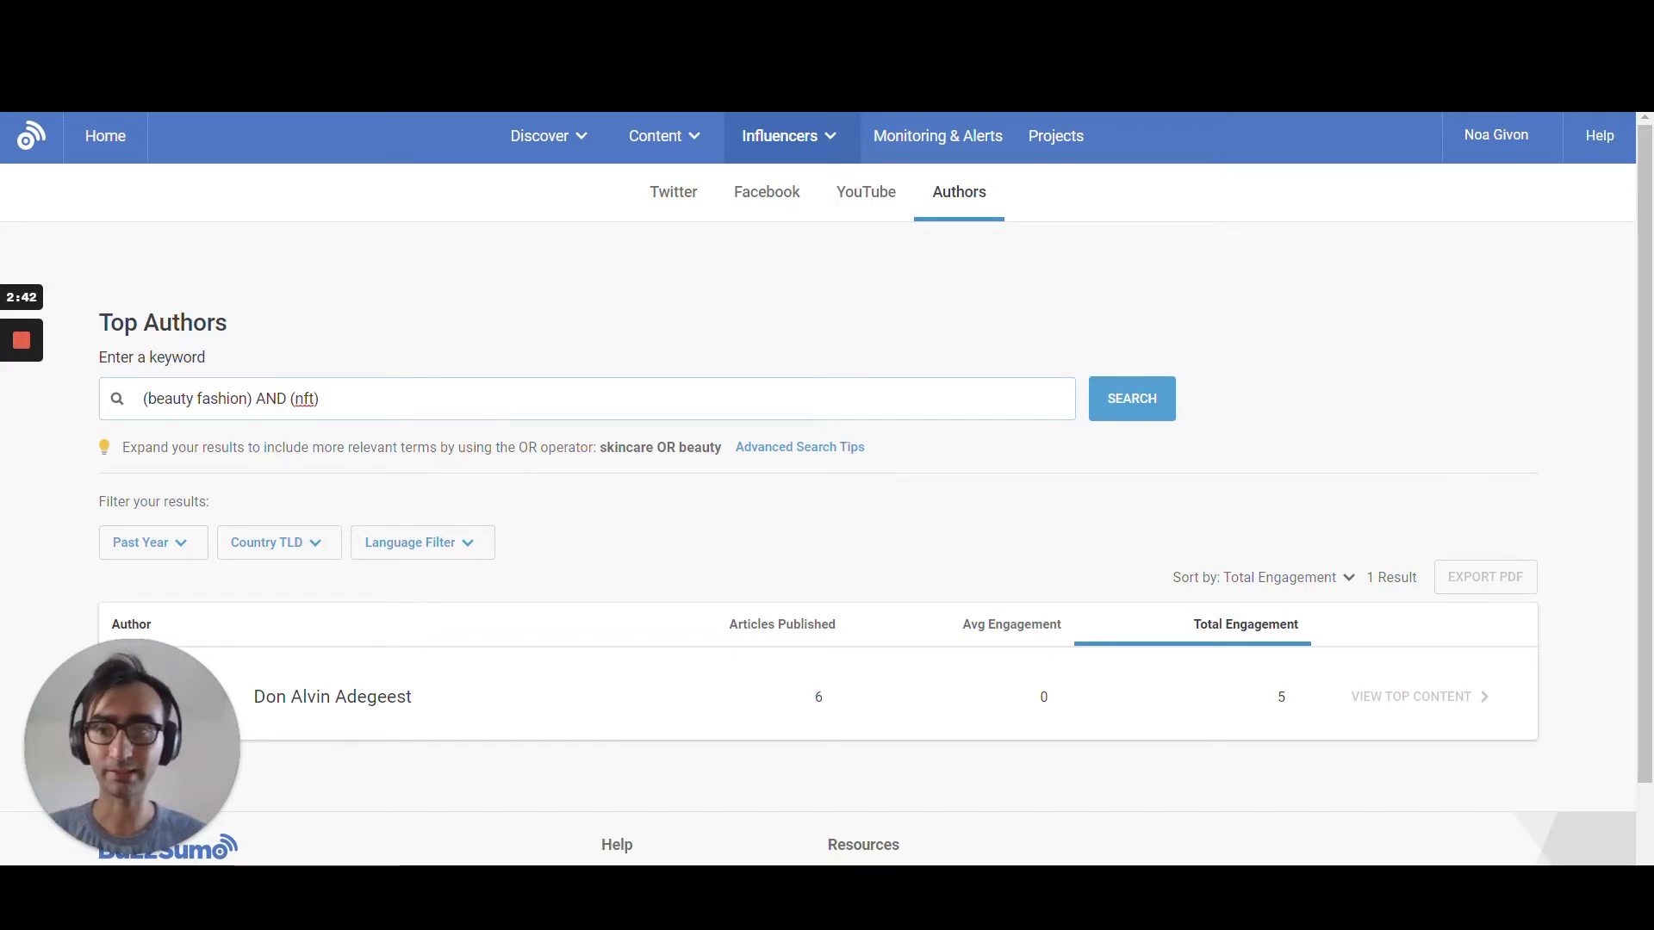
- Trim the author keyword to 'beauty fashion' and rerun, getting 37 authors
key(ctrl+shift+Left)
key(ctrl+shift+Left)
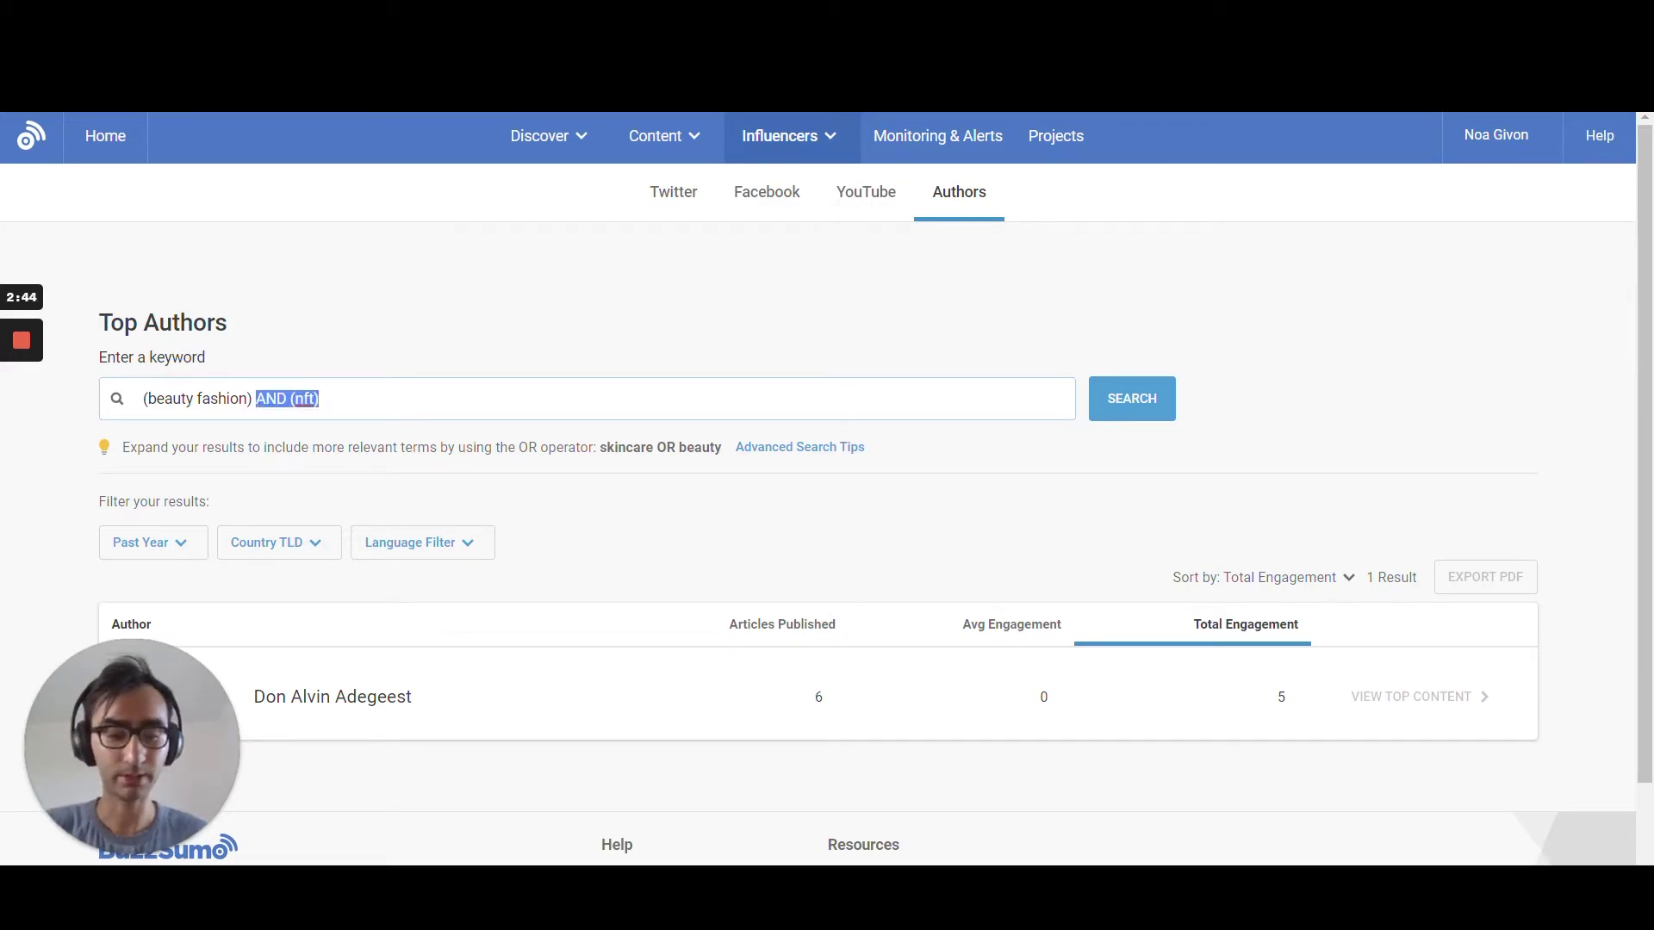
key(BackSpace)
key(BackSpace)
key(BackSpace)
key(Delete)
key(End)
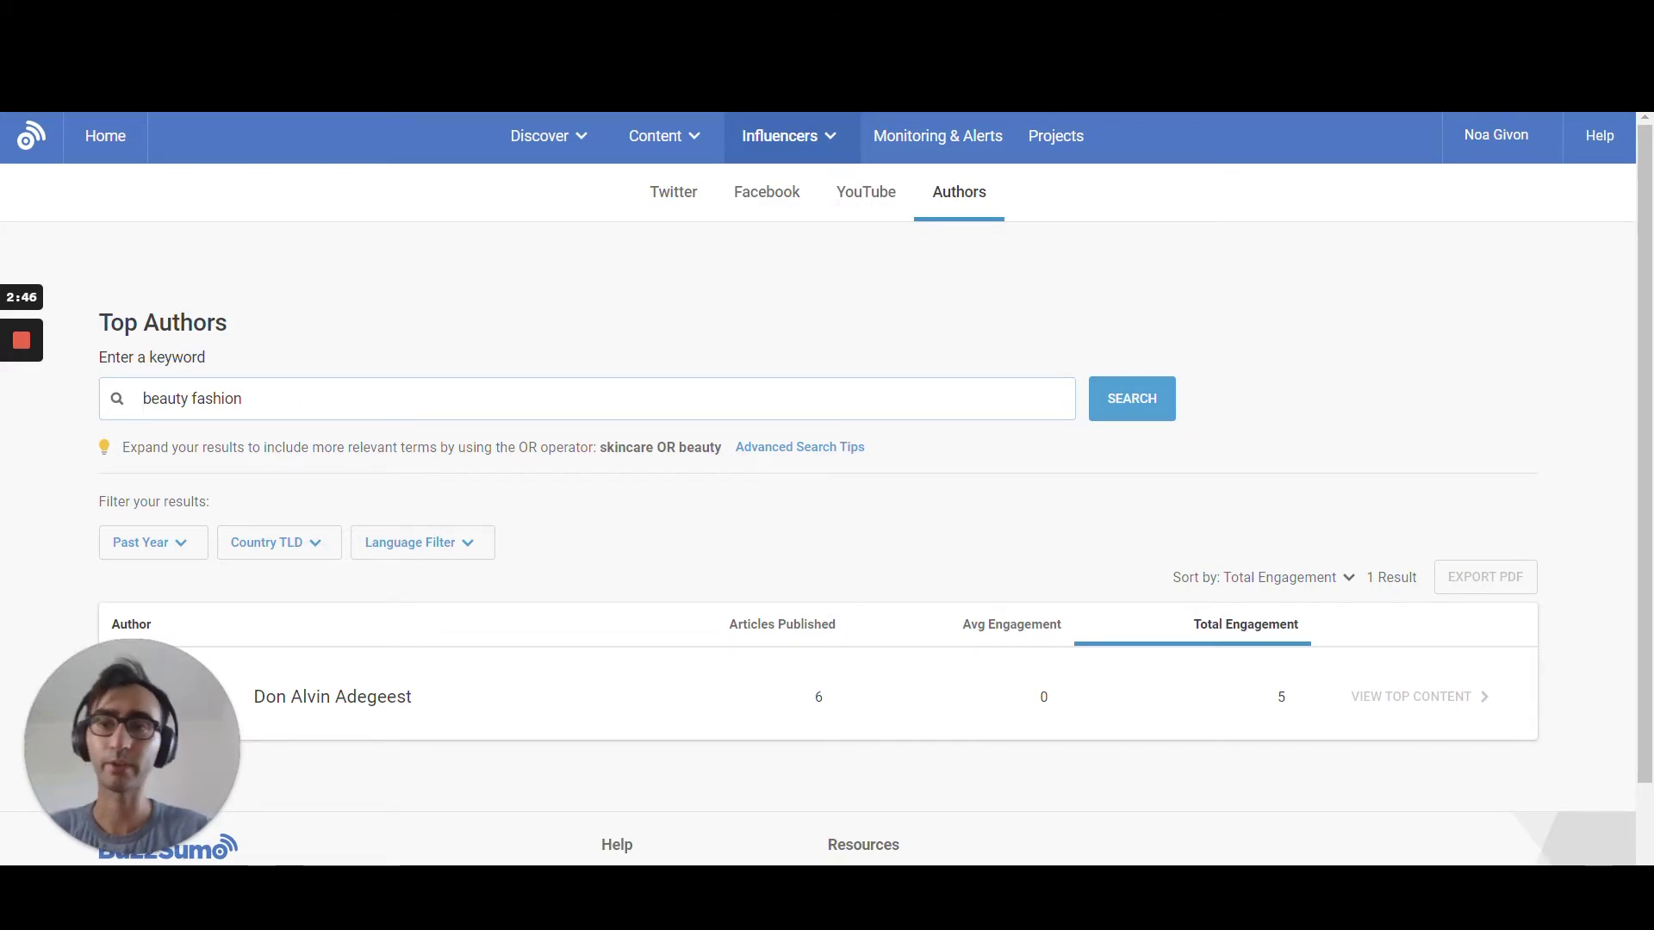
key(Return)
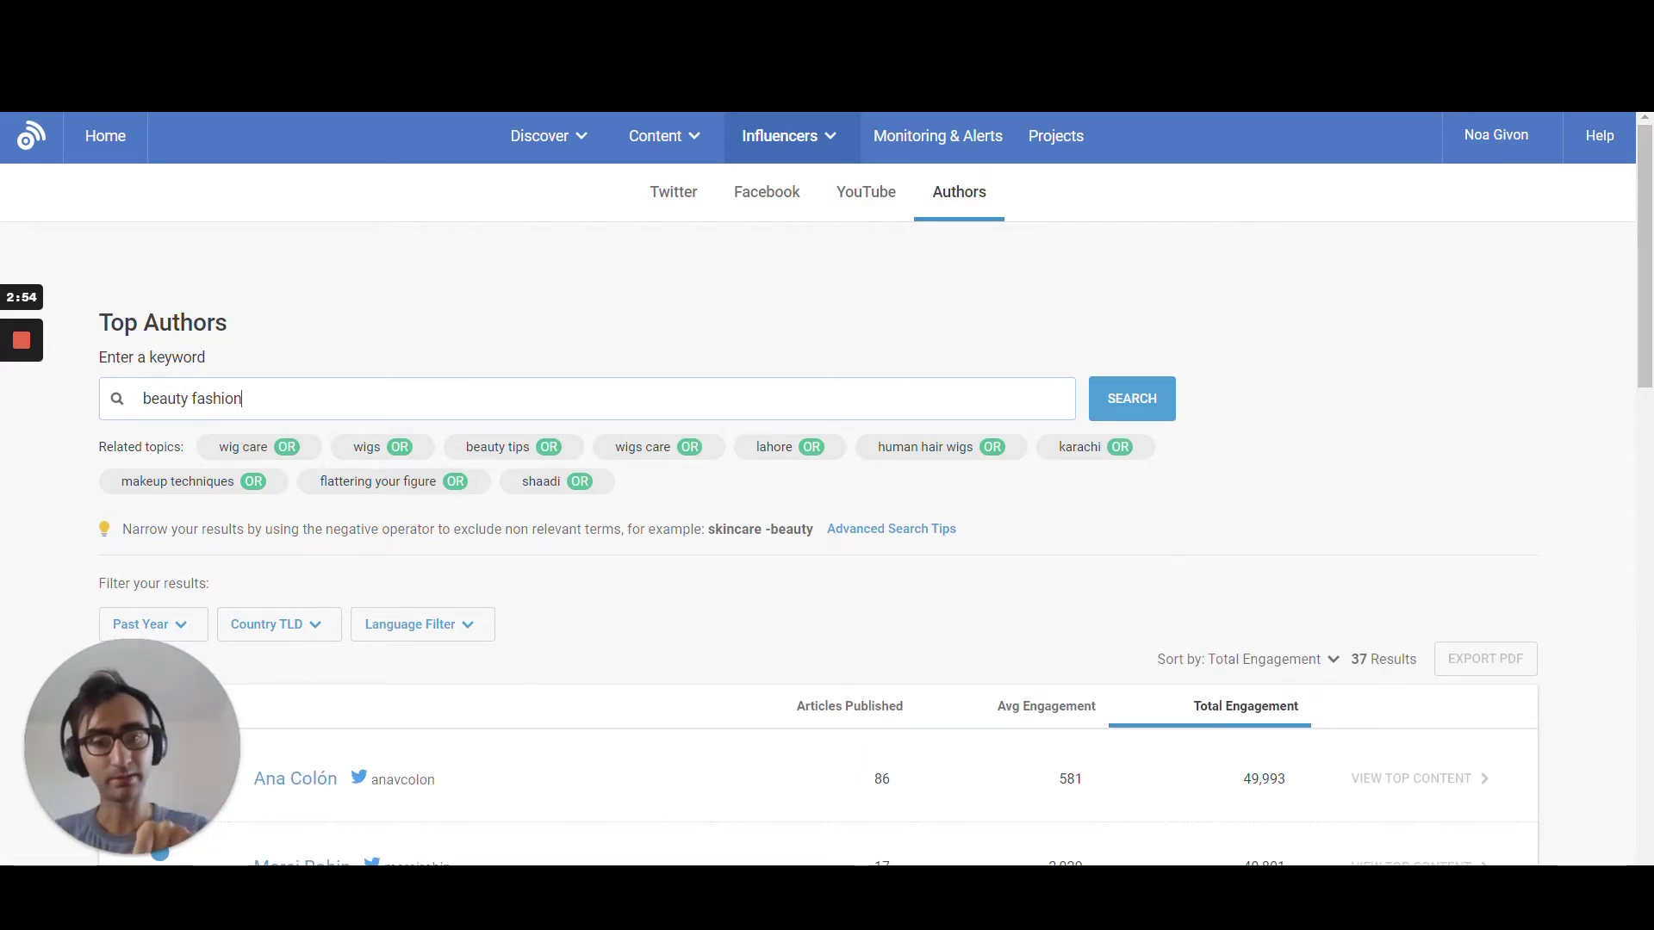
scroll(1047, 582, down, 1)
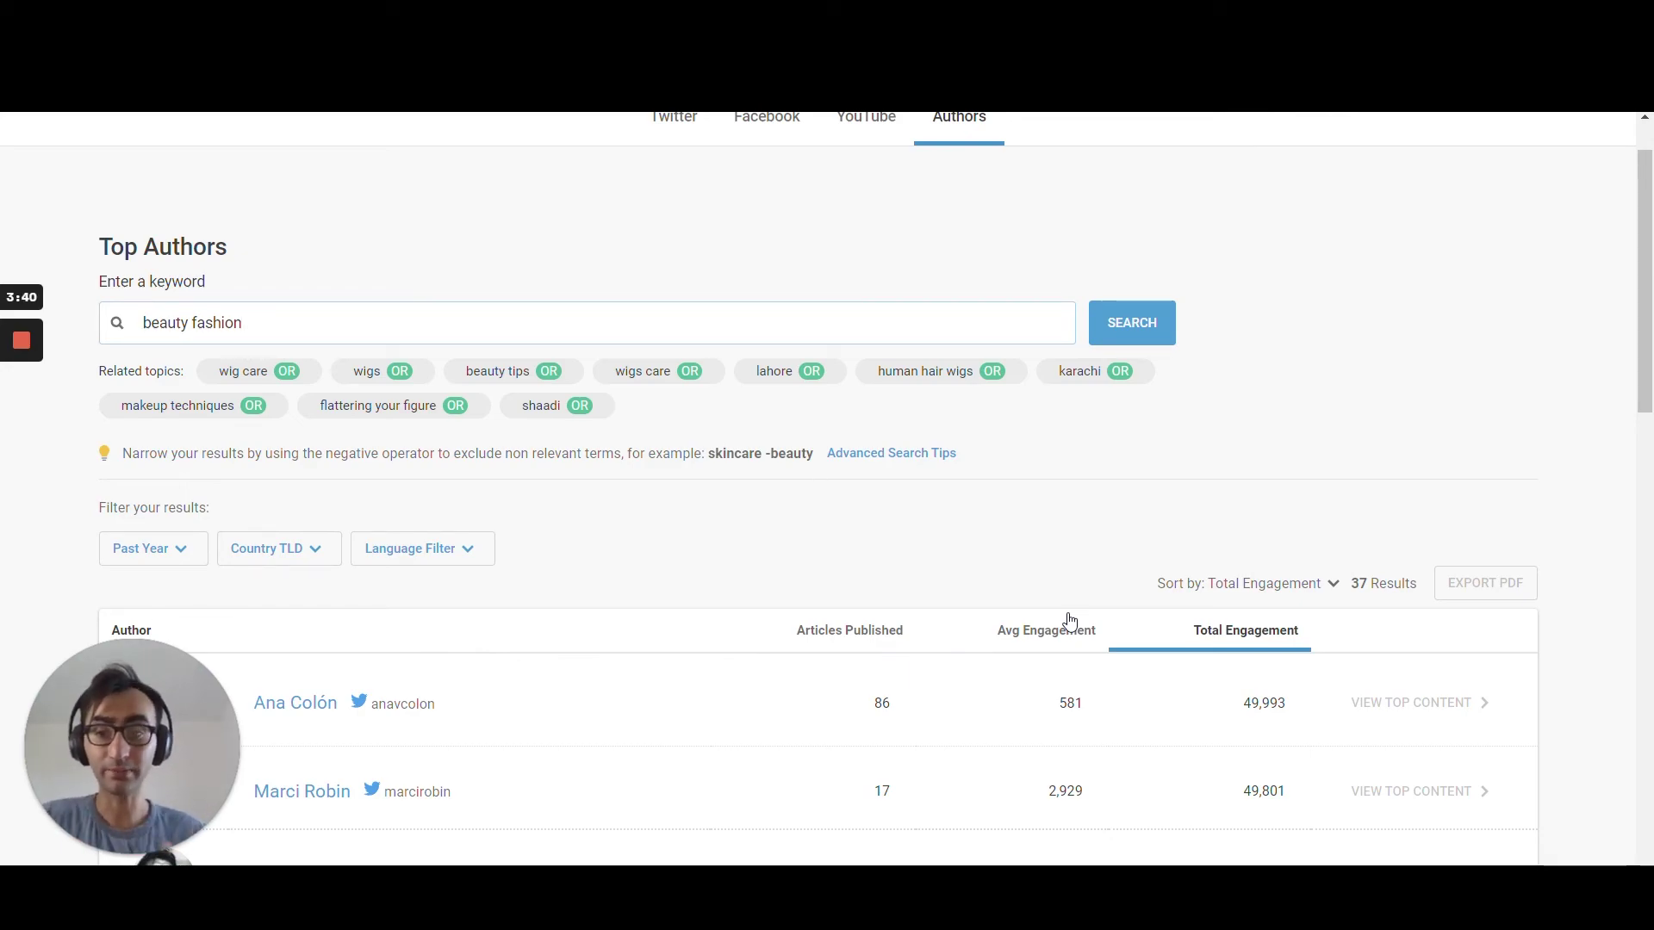
scroll(1070, 622, down, 3)
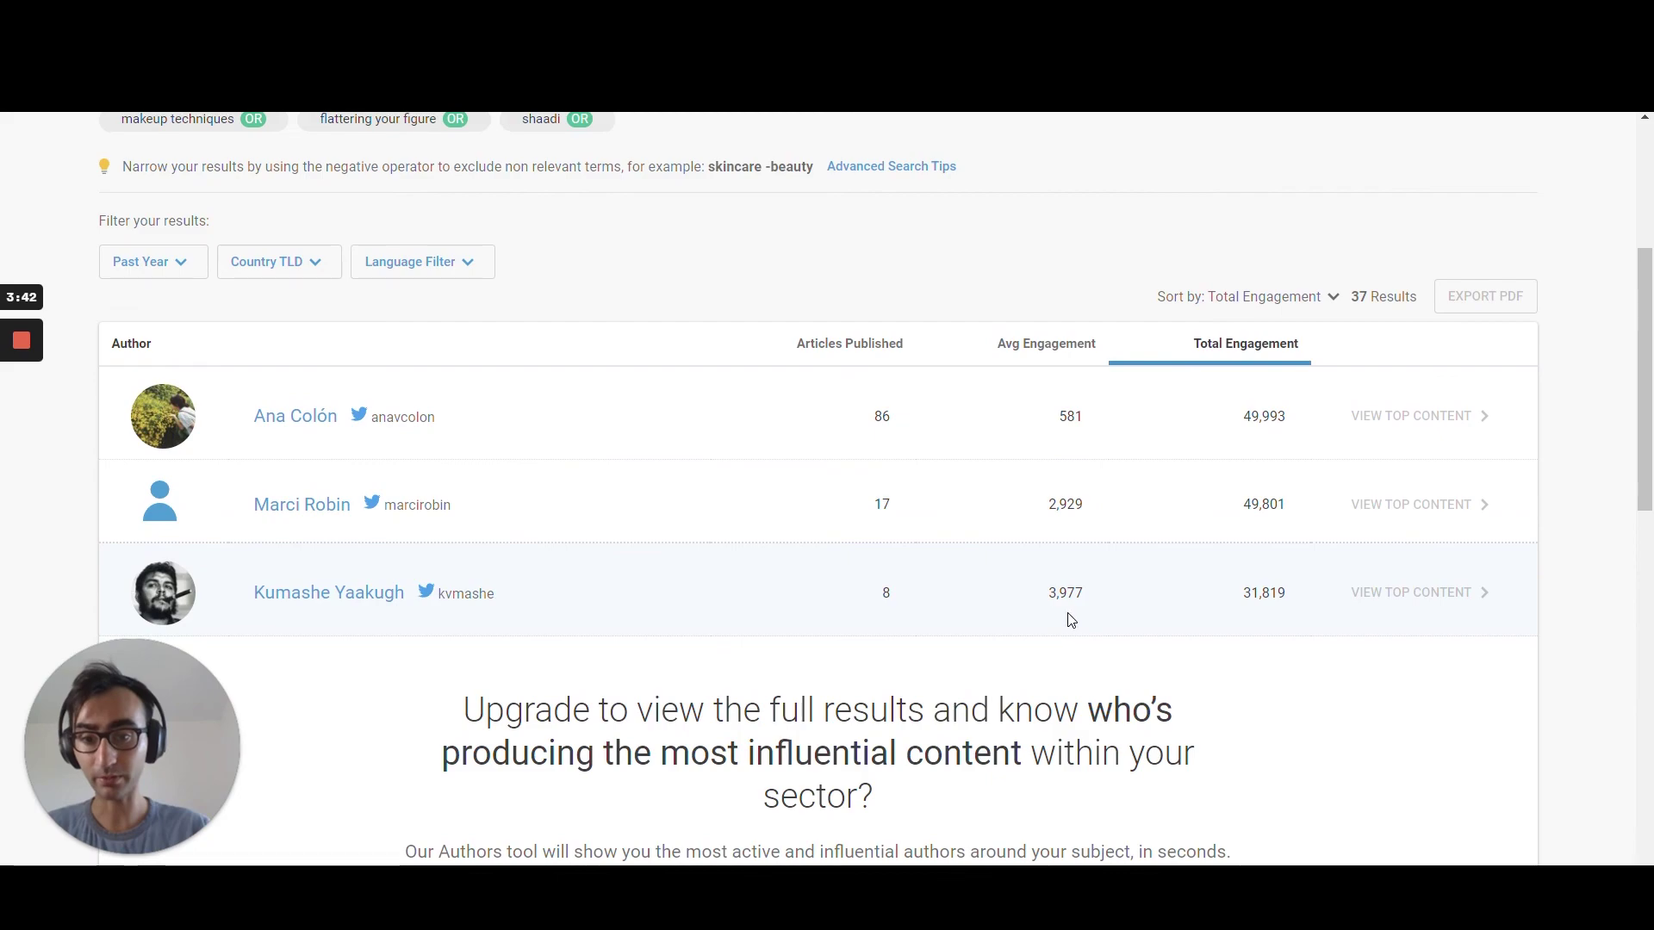
scroll(1071, 620, up, 3)
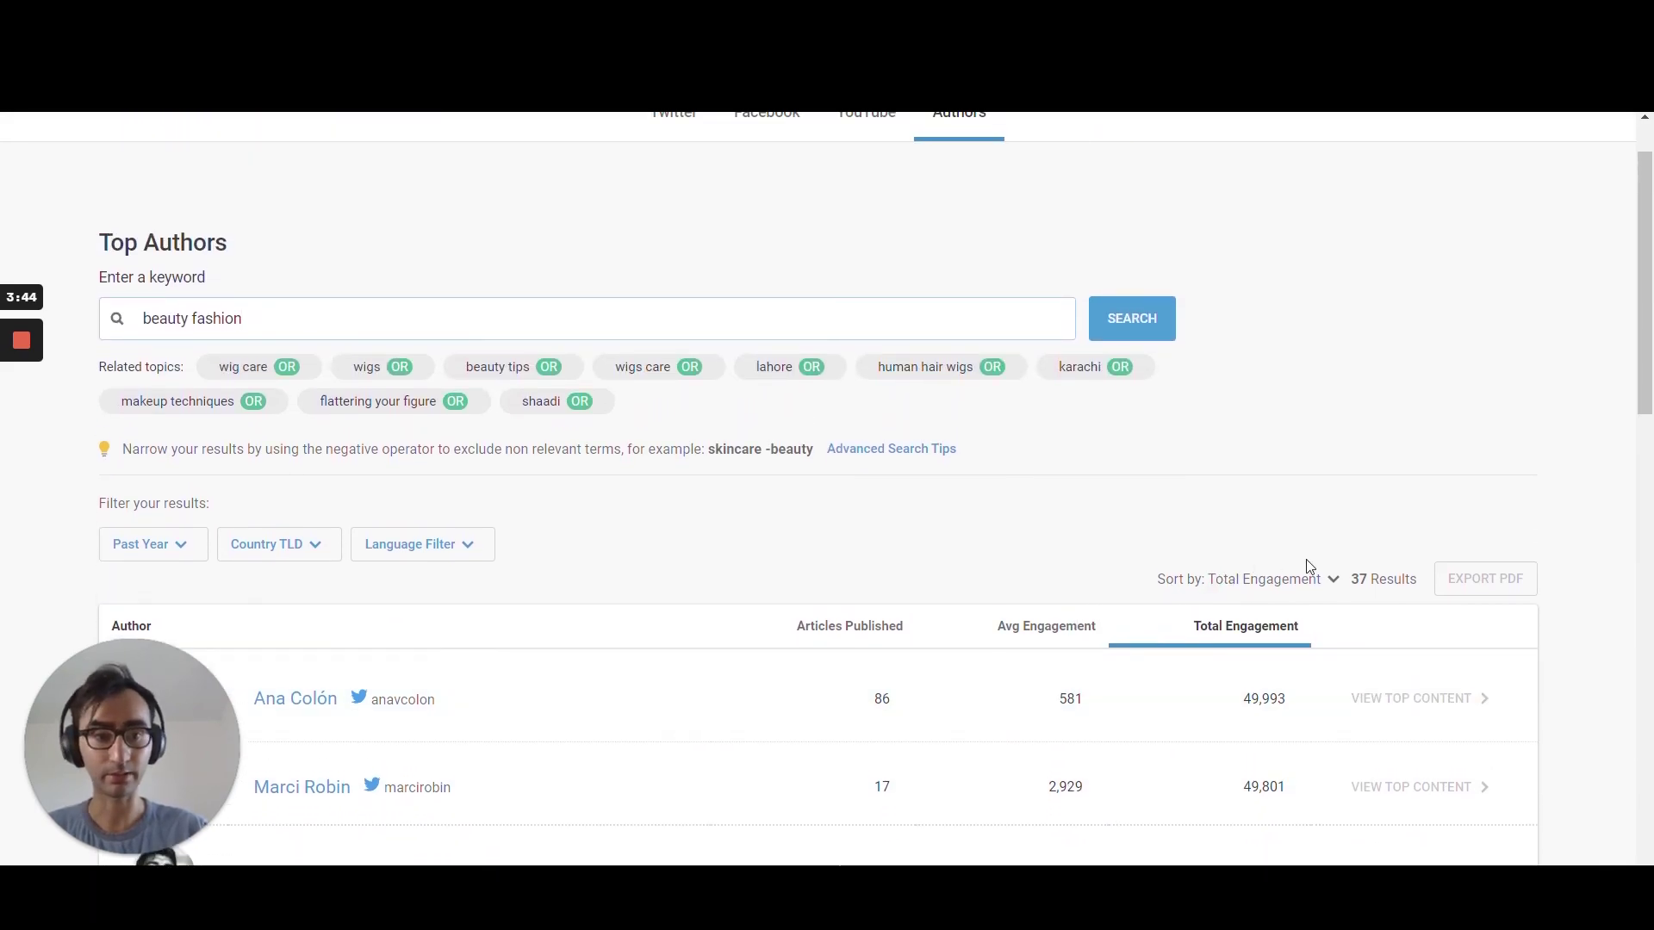
scroll(990, 639, down, 1)
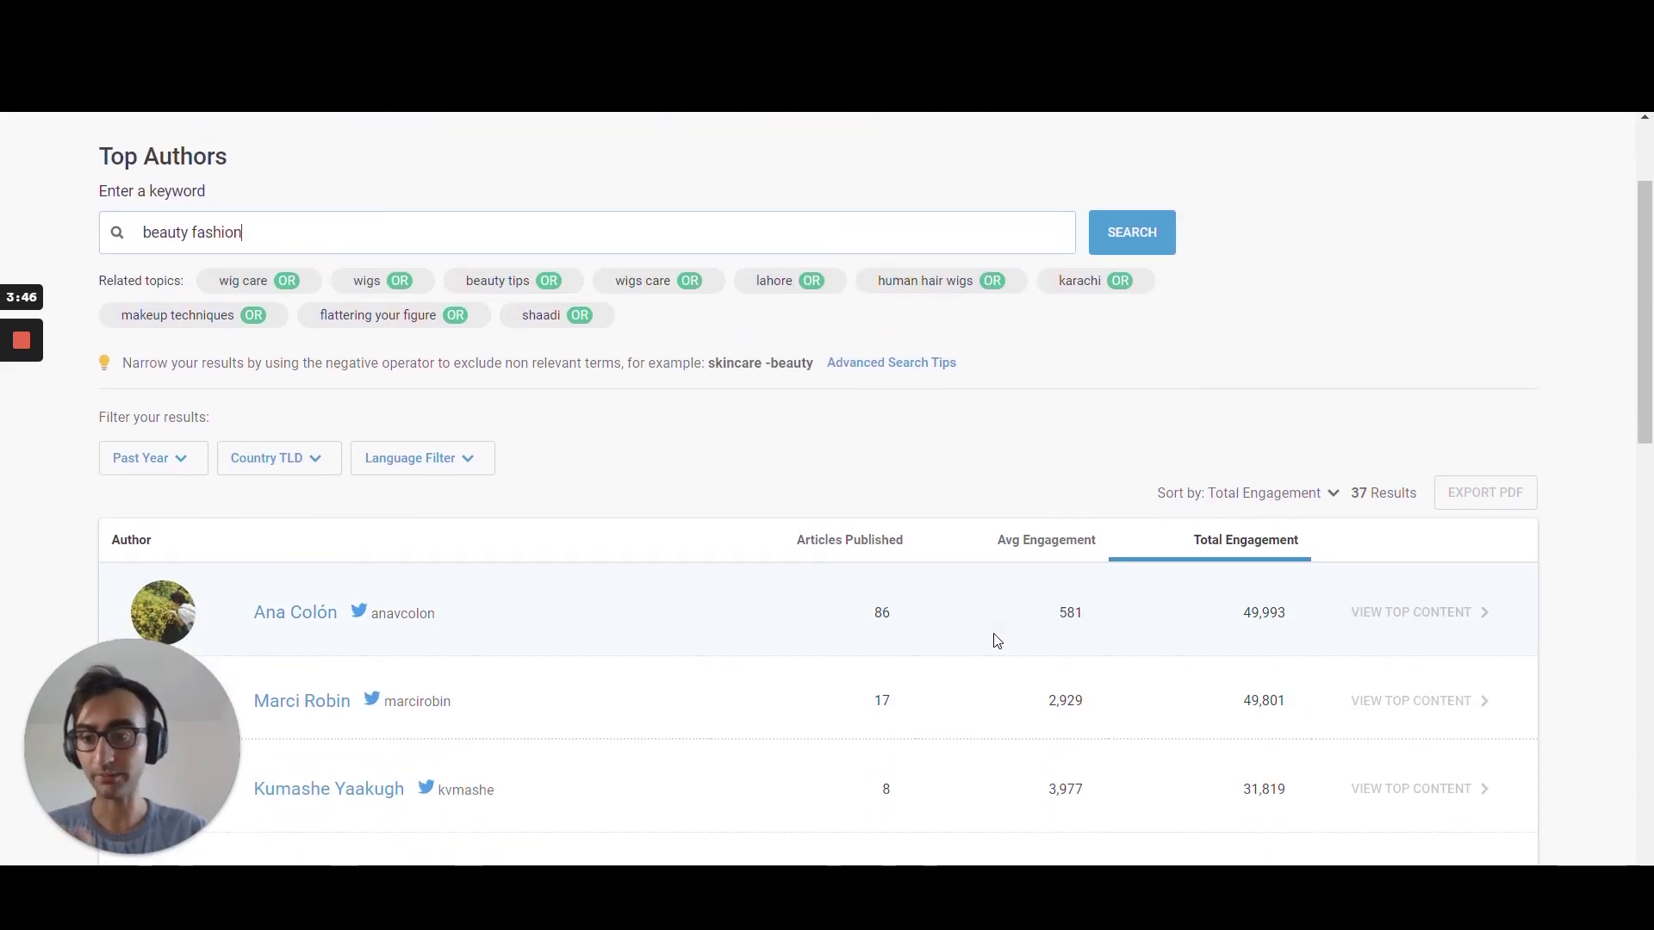